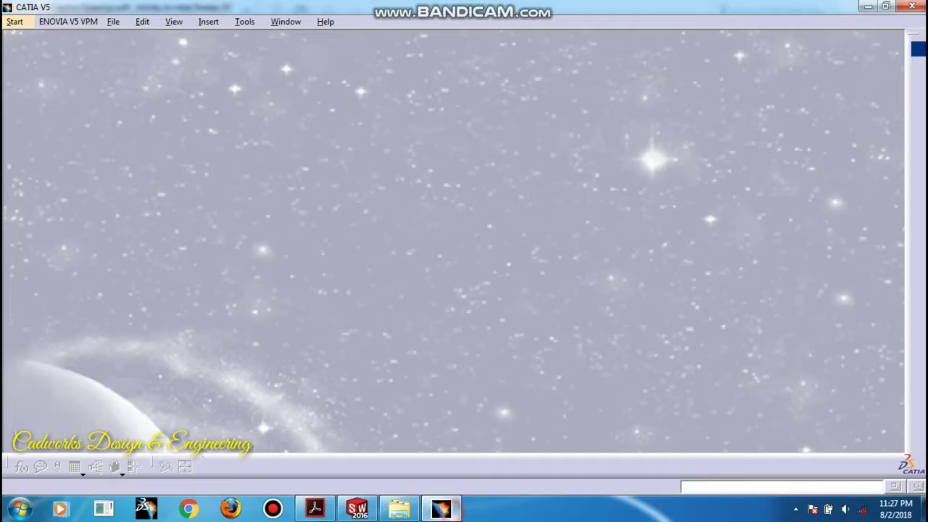
# Create a new Part Design part named 'Catia Exercise 2' from the Mechanical Design workbenches.
pyautogui.click(14, 21)
pyautogui.click(45, 54)
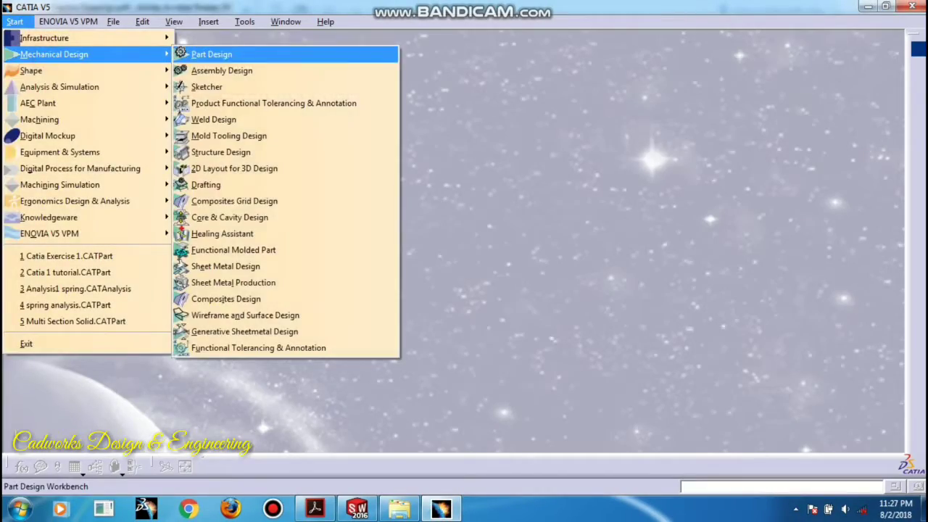
pyautogui.click(211, 55)
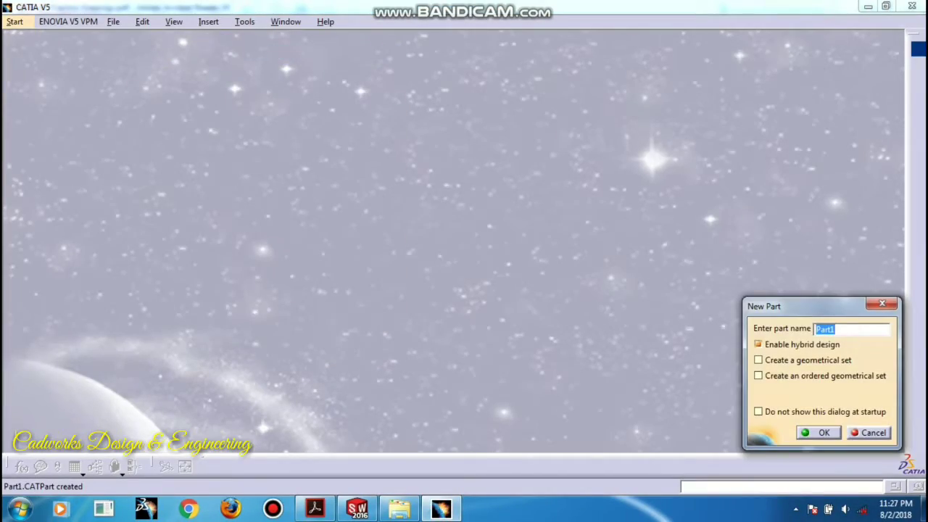
pyautogui.write('Catia')
pyautogui.write(' Exerc')
pyautogui.write('ise 2')
pyautogui.press('Return')
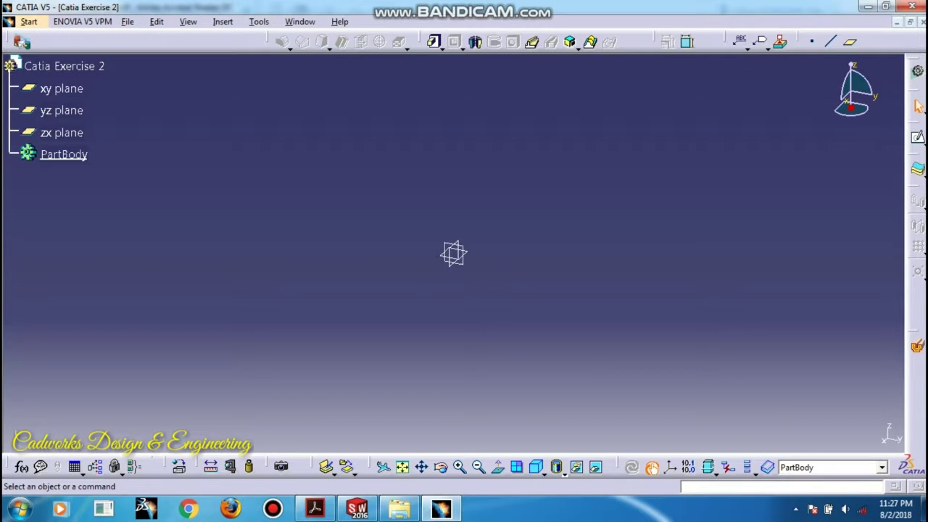
pyautogui.click(918, 137)
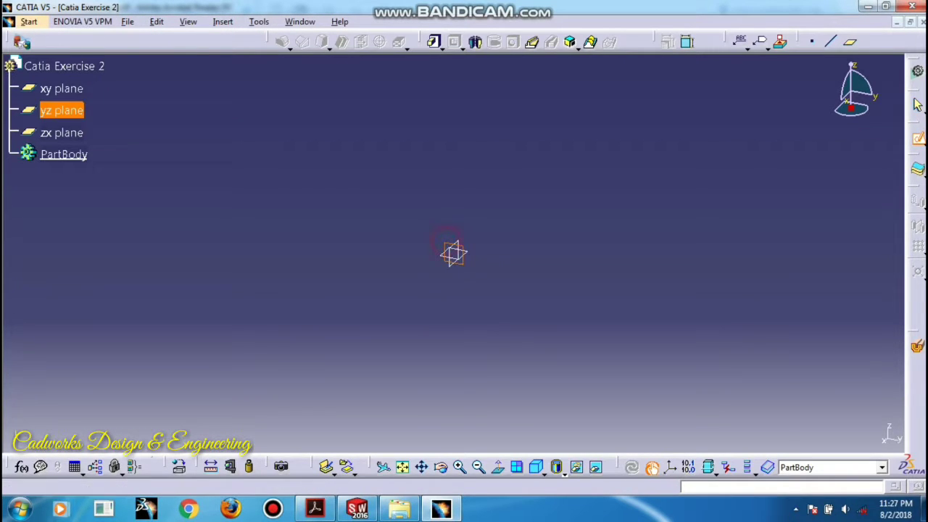
# Start a sketch on the yz plane and draw a circle centred on the origin.
pyautogui.click(450, 246)
pyautogui.click(474, 41)
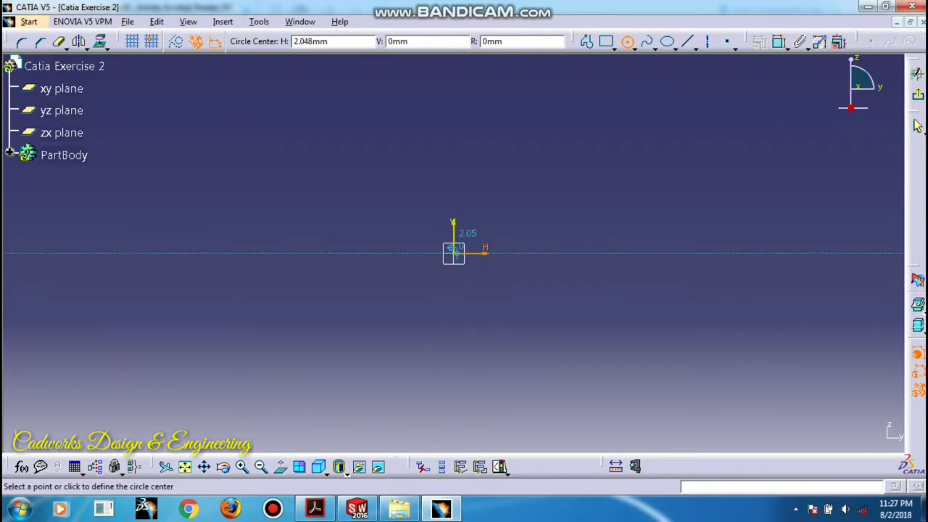
pyautogui.click(454, 252)
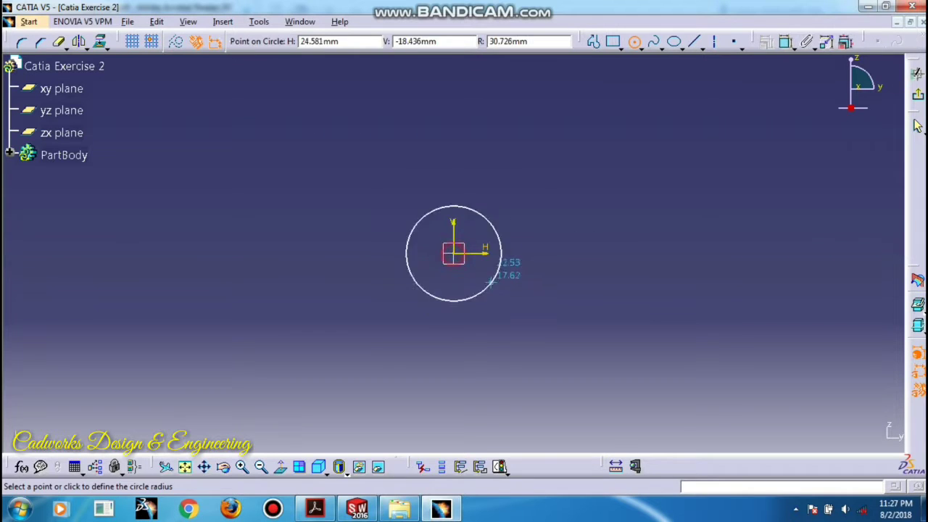
pyautogui.click(567, 301)
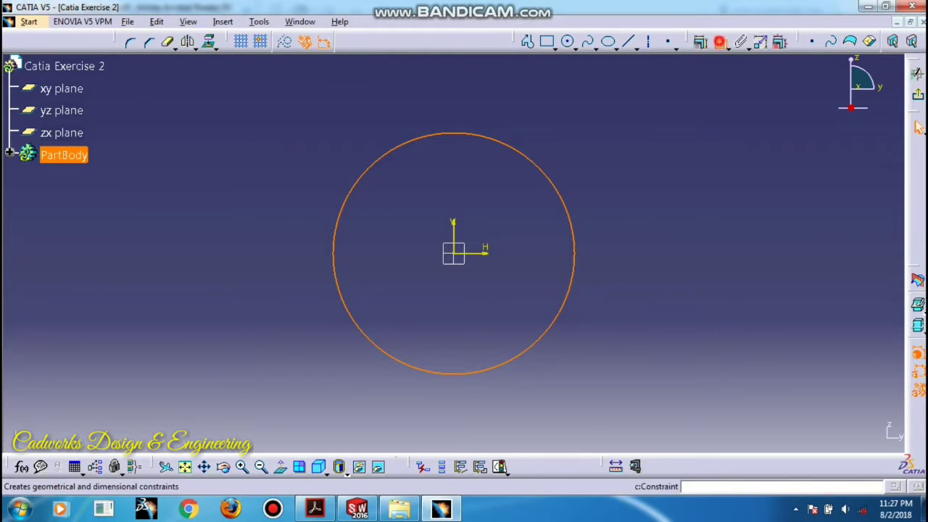
# Constrain the circle's diameter to 56 mm.
pyautogui.click(700, 41)
pyautogui.doubleClick(632, 166)
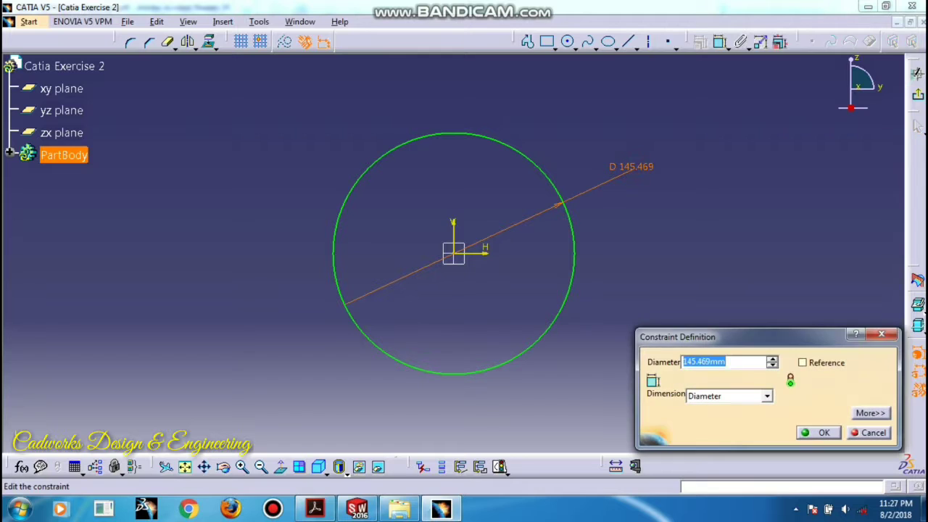
pyautogui.write('56mm')
pyautogui.press('Return')
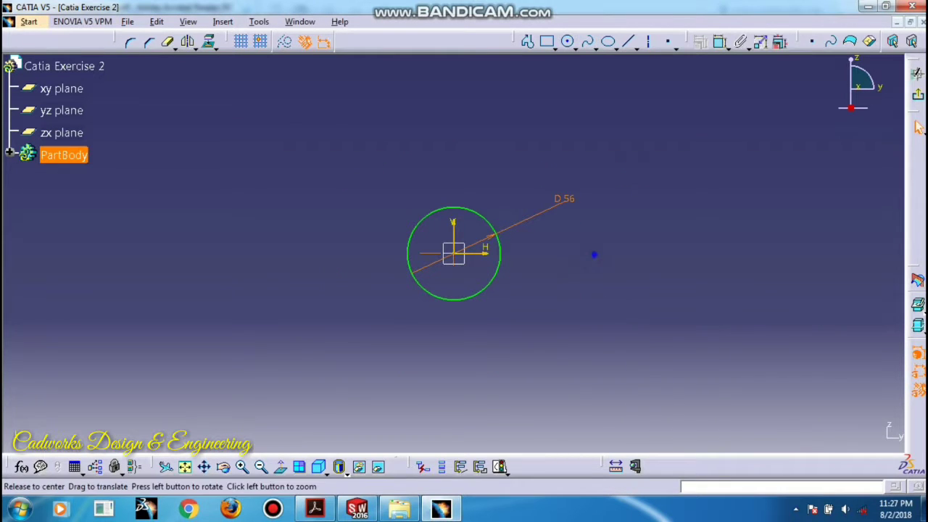
pyautogui.moveTo(595, 254); pyautogui.dragTo(595, 217, button='middle')
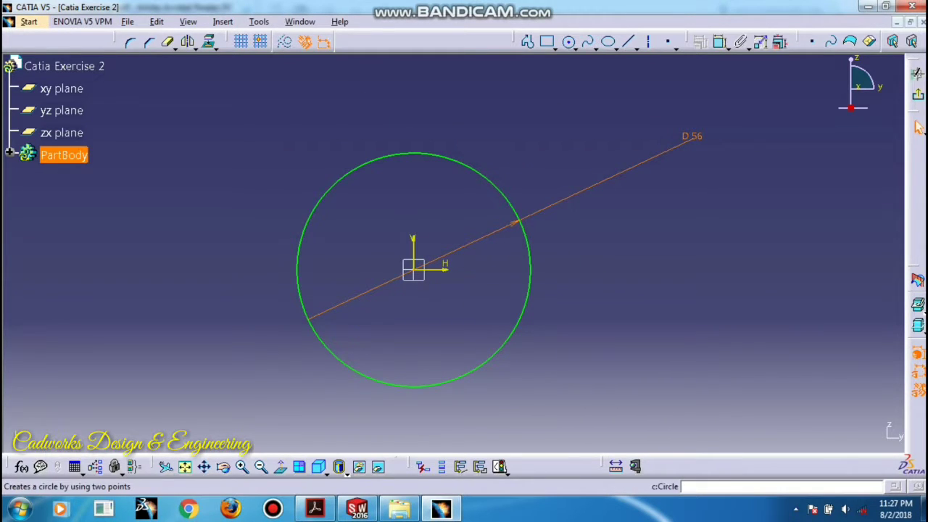
pyautogui.click(567, 41)
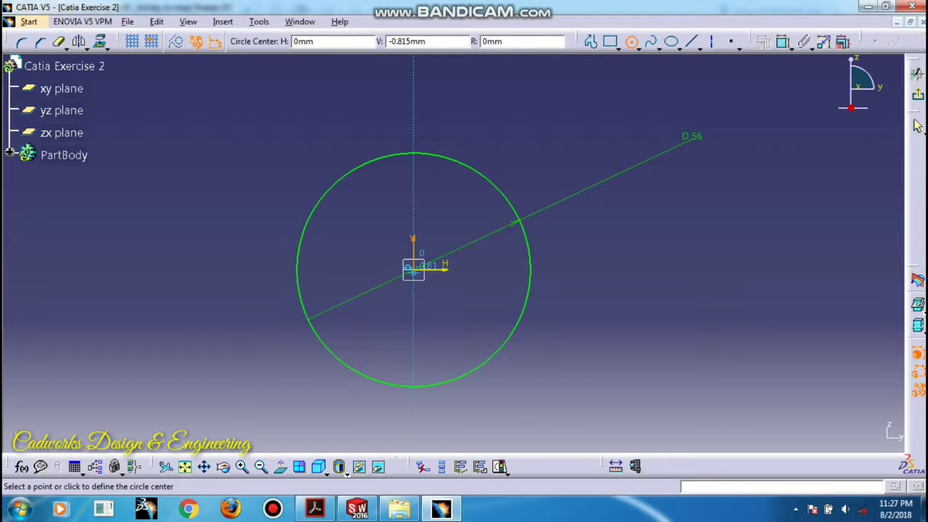
# Draw a concentric inner circle at the origin and dimension its diameter to 32 mm.
pyautogui.click(414, 269)
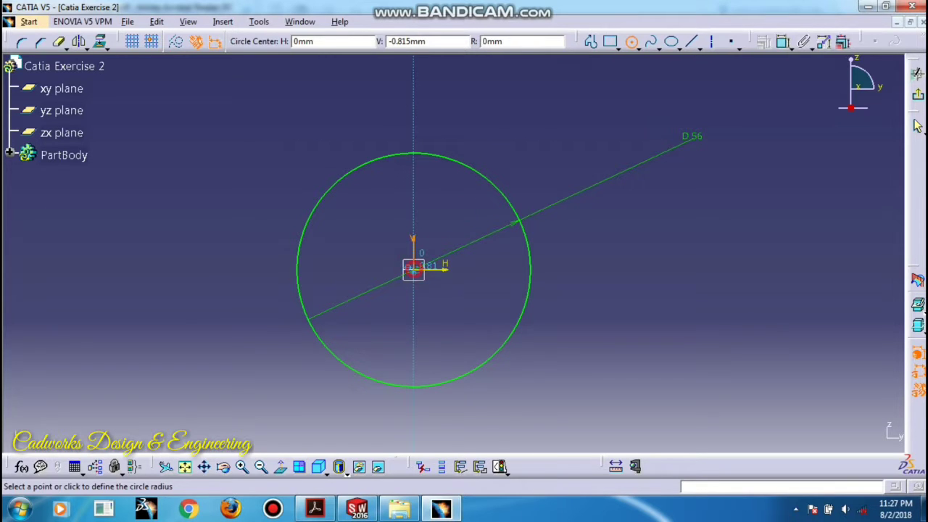
pyautogui.click(459, 218)
pyautogui.click(702, 41)
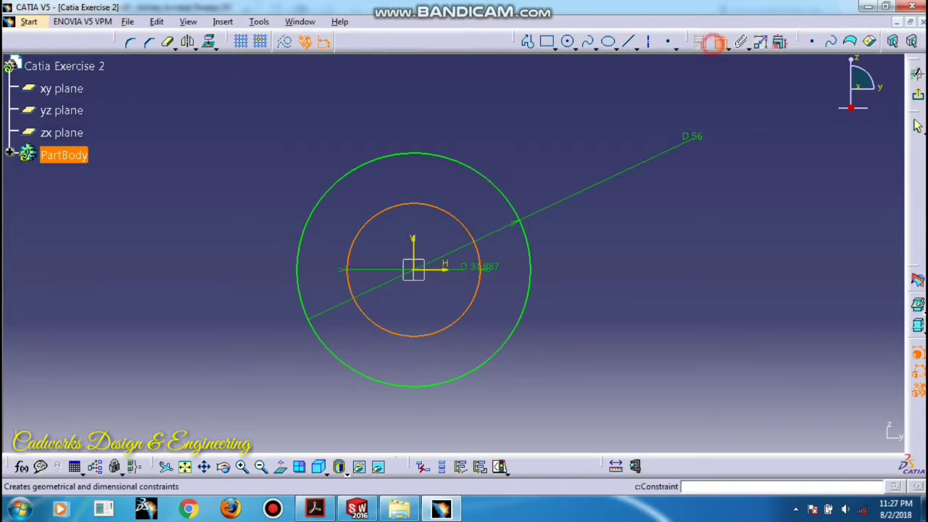
pyautogui.click(455, 221)
pyautogui.doubleClick(519, 152)
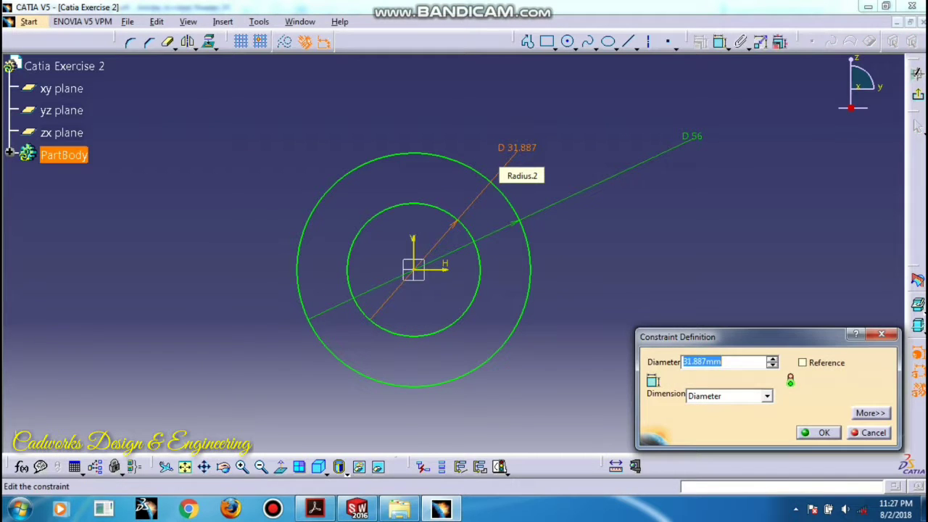
pyautogui.write('32')
pyautogui.press('Return')
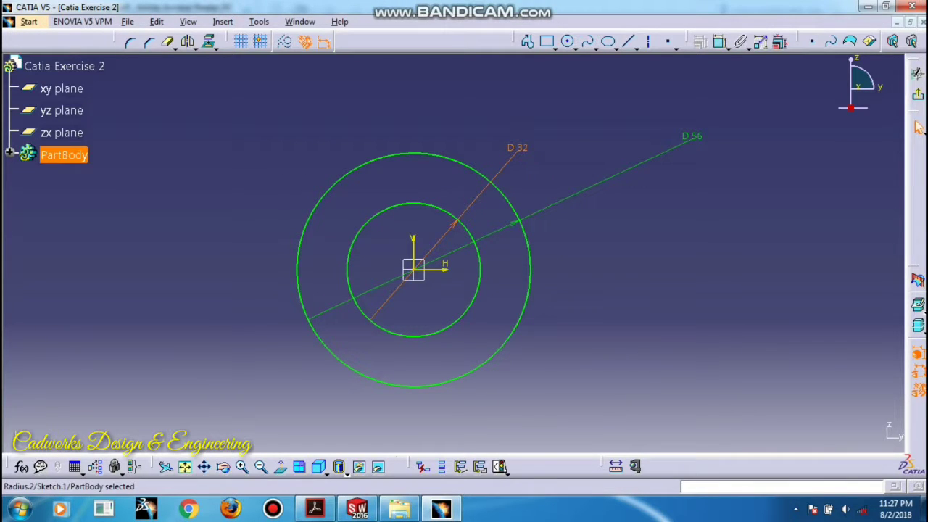
pyautogui.click(740, 249)
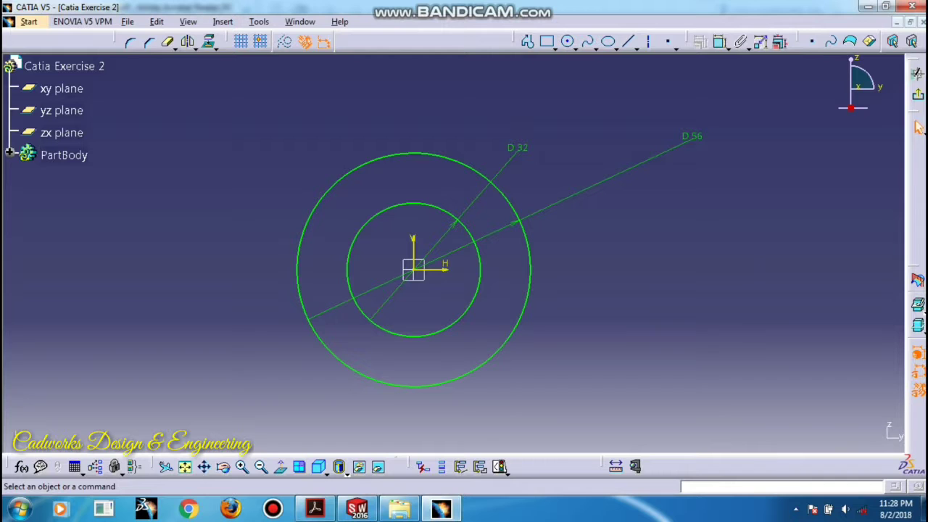
# Draw a vertical line from the circle centre down past the outer 56 mm circle.
pyautogui.click(628, 41)
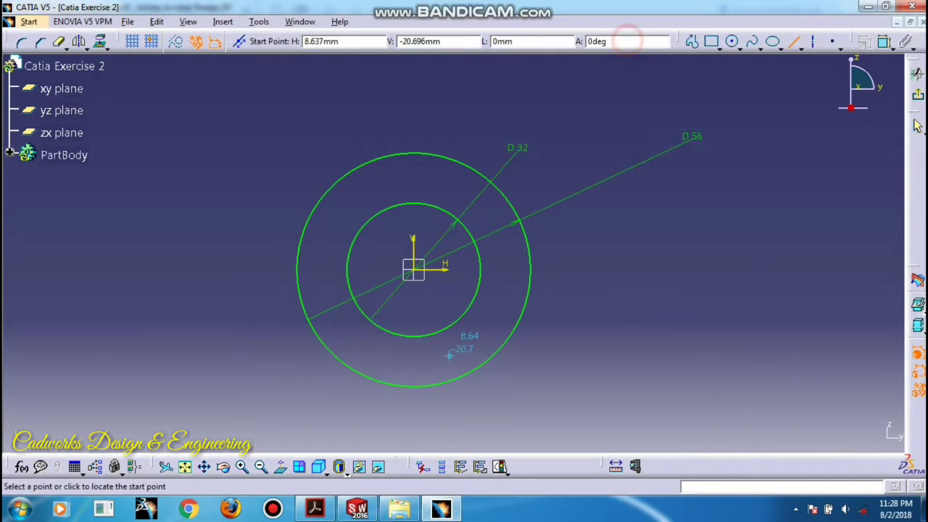
pyautogui.click(413, 269)
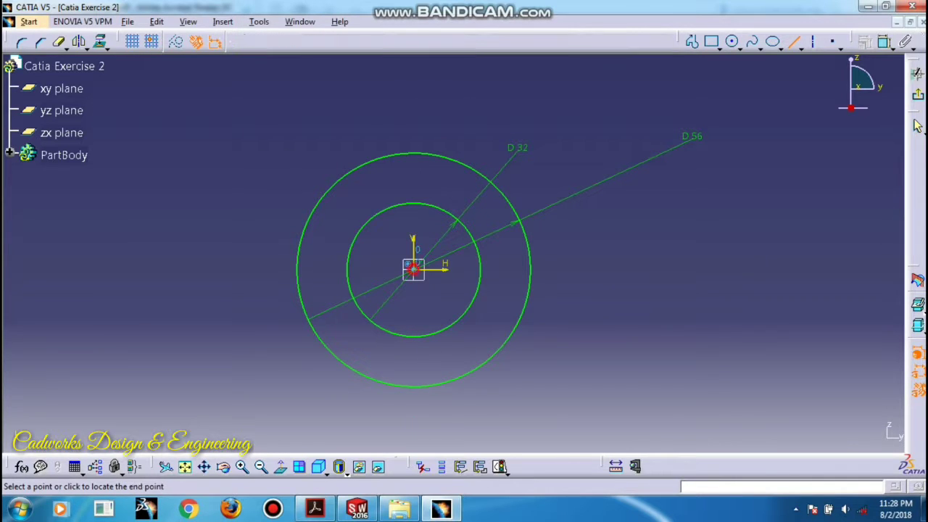
pyautogui.click(414, 398)
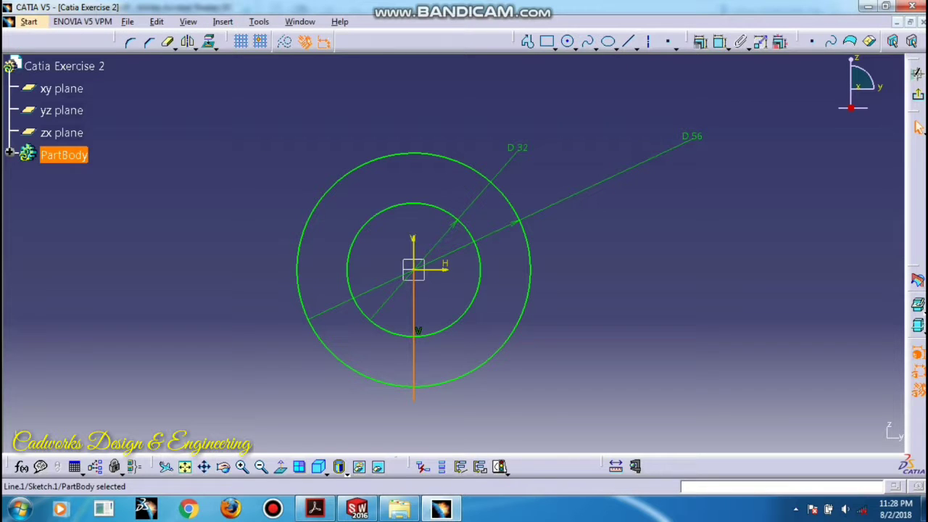
pyautogui.press('Escape')
pyautogui.moveTo(620, 320)
pyautogui.mouseDown(button='middle')
pyautogui.moveTo(668, 294)
pyautogui.moveTo(667, 276)
pyautogui.moveTo(644, 285)
pyautogui.mouseUp(button='middle')
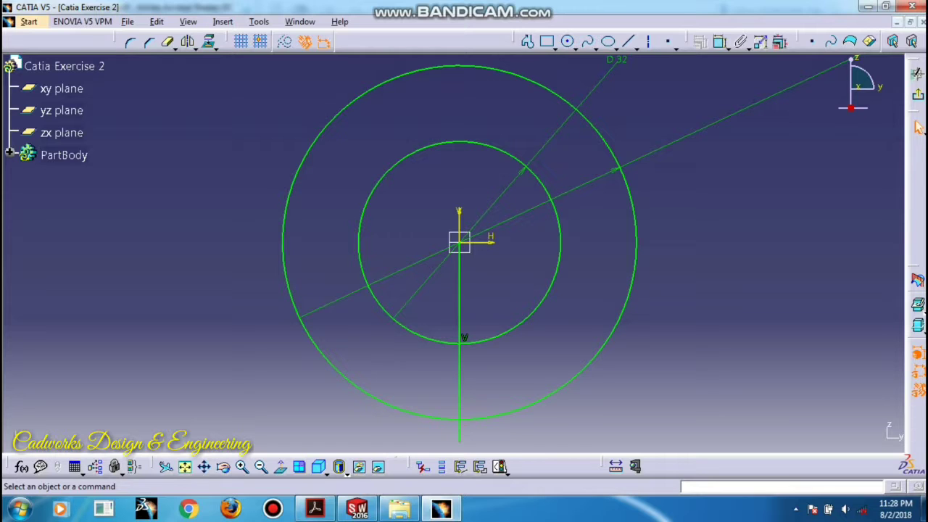
# Offset the vertical centre line 3 mm to each side to create two slot lines.
pyautogui.click(212, 47)
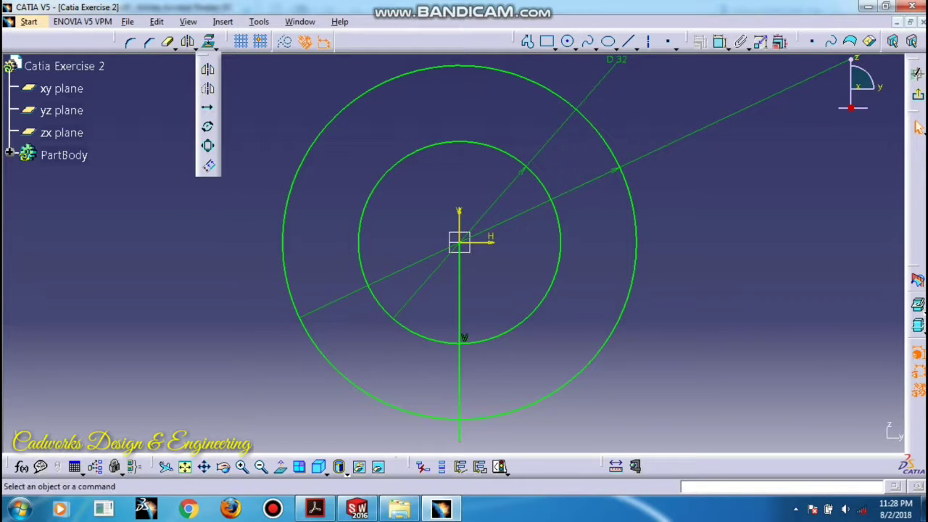
pyautogui.click(208, 165)
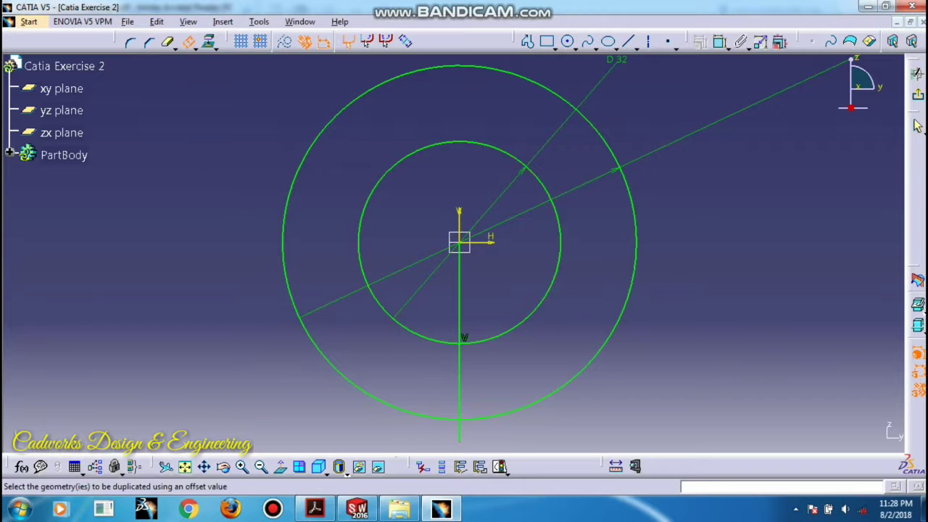
pyautogui.click(459, 365)
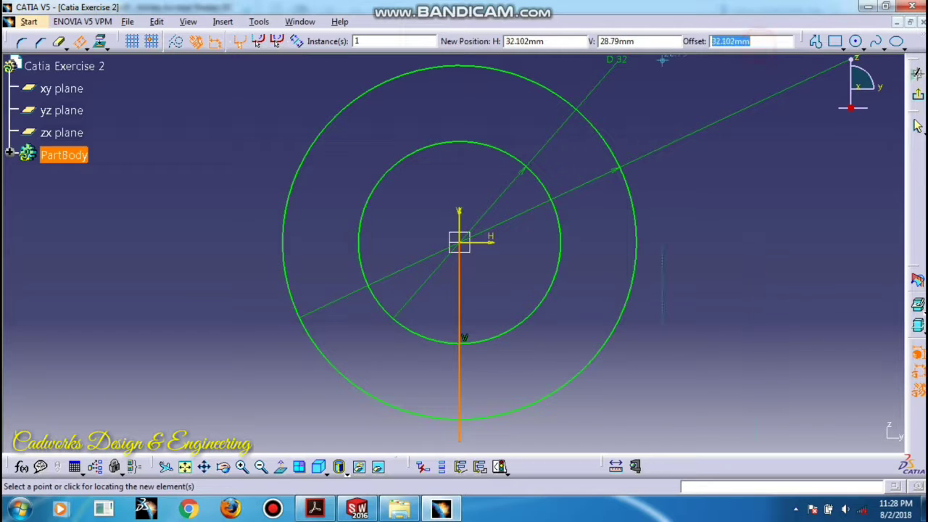
pyautogui.write('3')
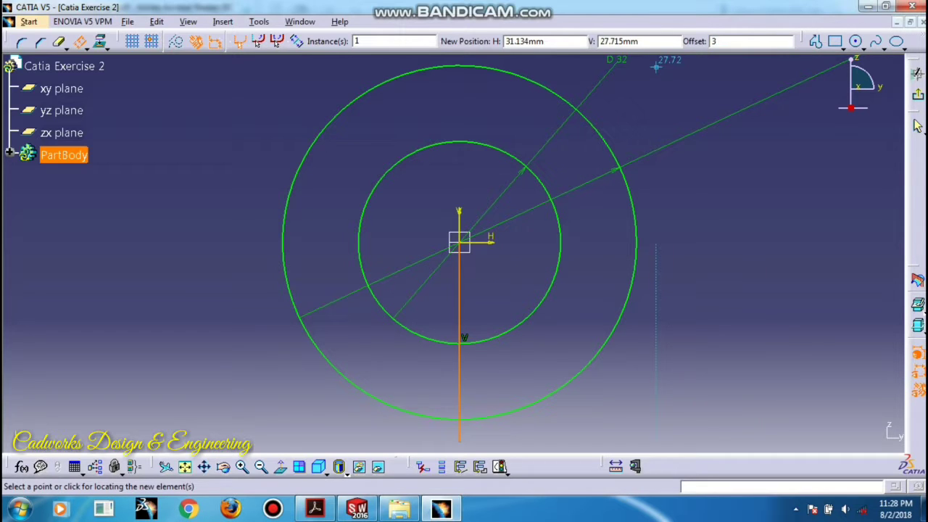
pyautogui.press('Return')
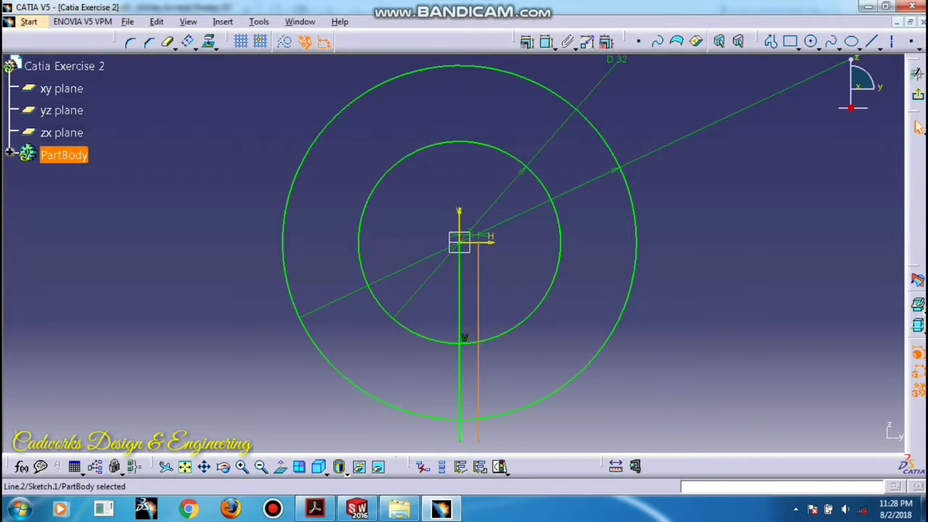
pyautogui.click(460, 305)
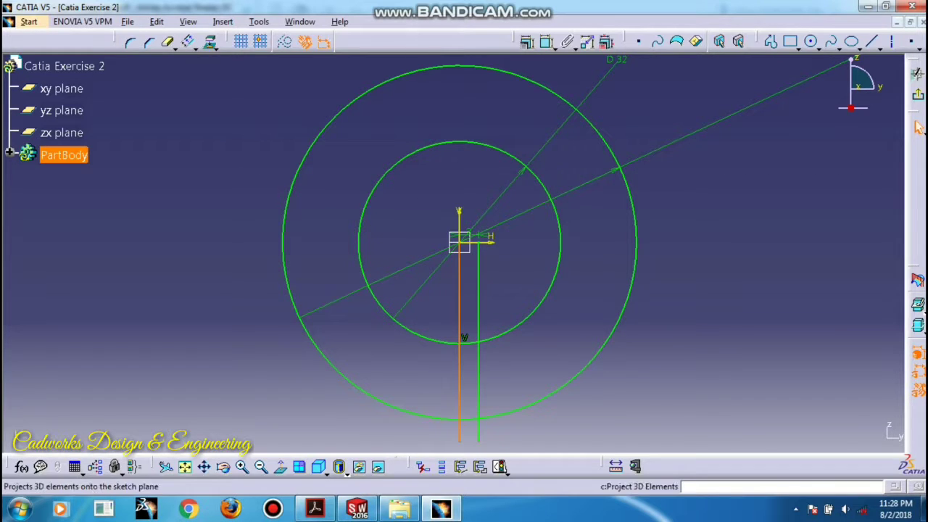
pyautogui.click(188, 41)
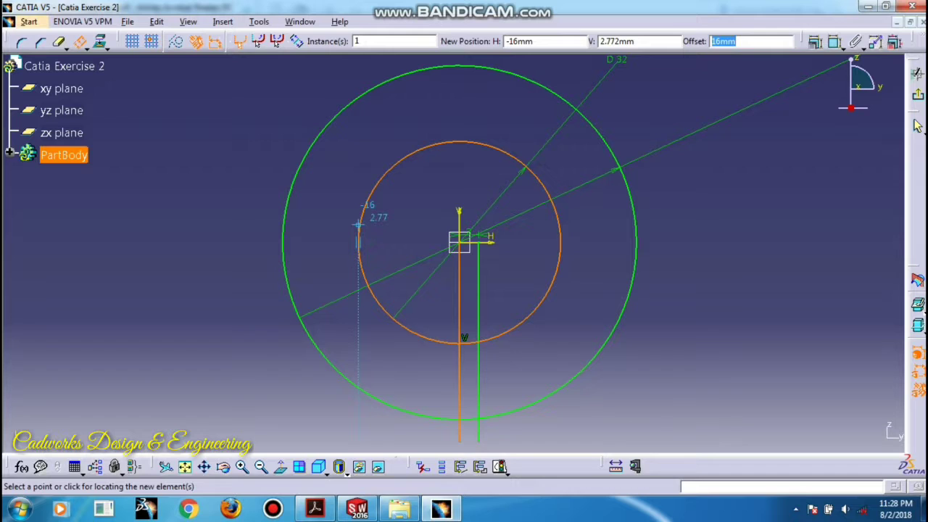
pyautogui.write('3')
pyautogui.press('Return')
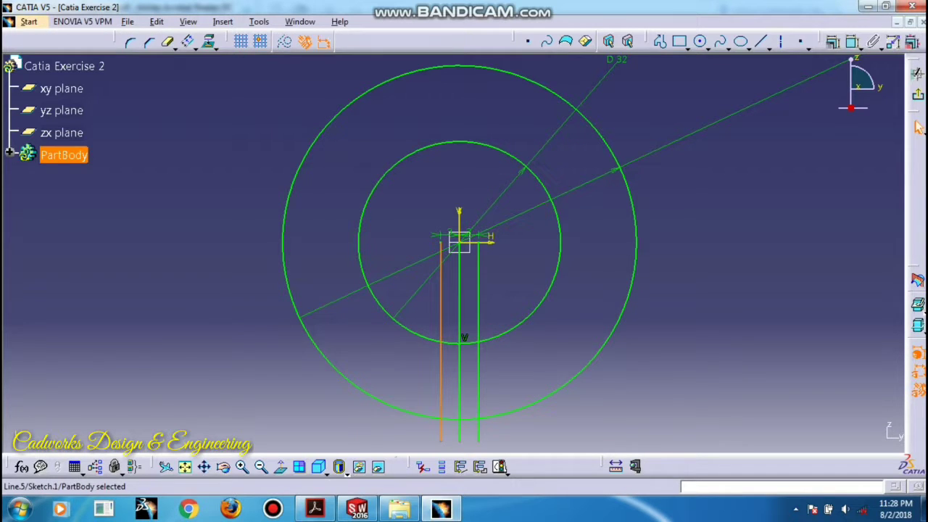
pyautogui.press('Escape')
pyautogui.moveTo(736, 316); pyautogui.dragTo(708, 244, button='middle')
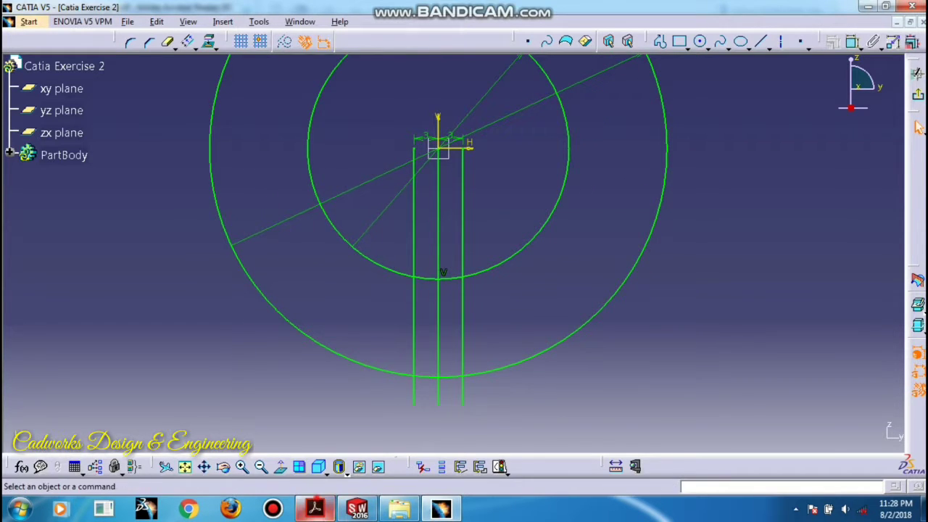
# Check the 6 mm slot width on the reference drawing, then return to the sketch.
pyautogui.click(314, 508)
pyautogui.moveTo(506, 422); pyautogui.dragTo(553, 475)
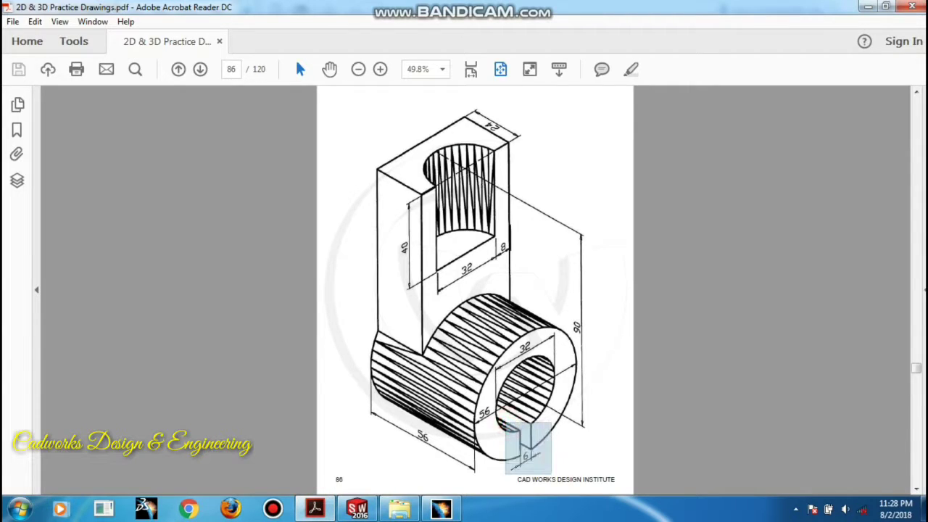
pyautogui.click(643, 431)
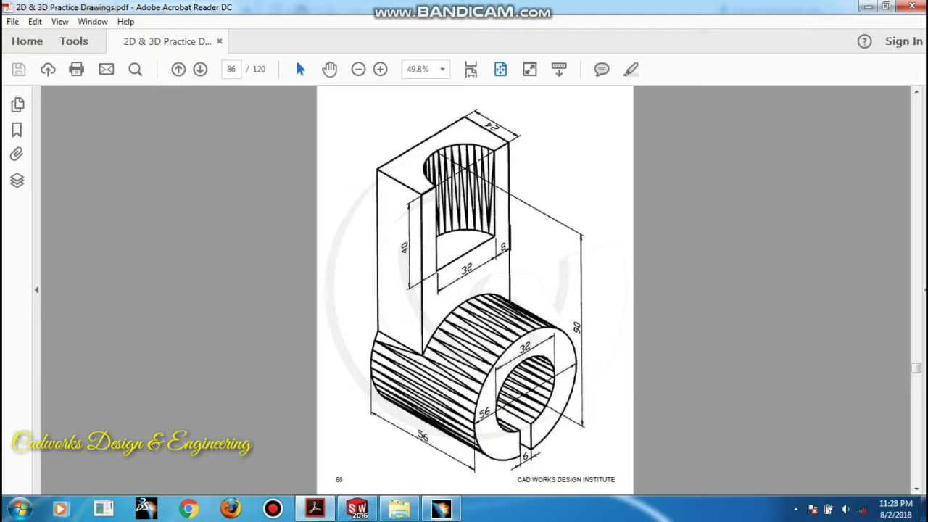
pyautogui.click(441, 507)
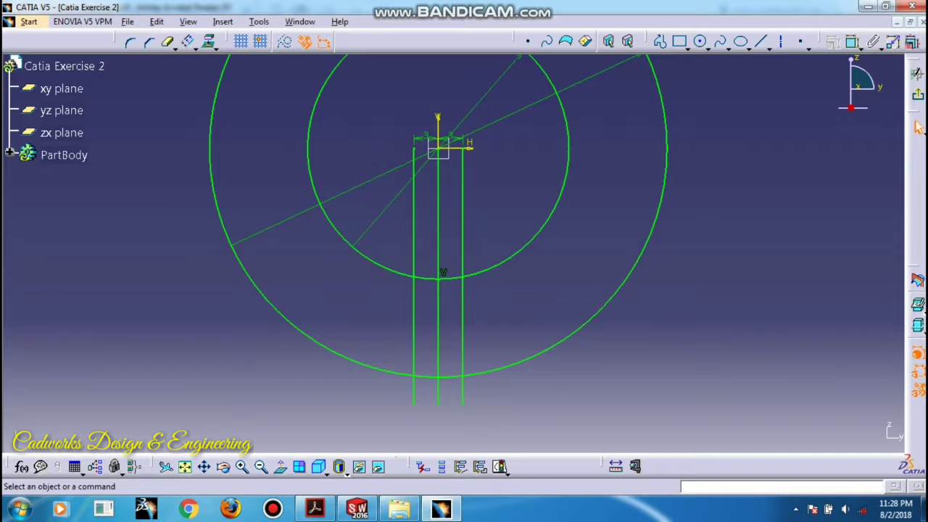
# Select the centre vertical line and inspect its context options and transformation commands.
pyautogui.click(439, 185)
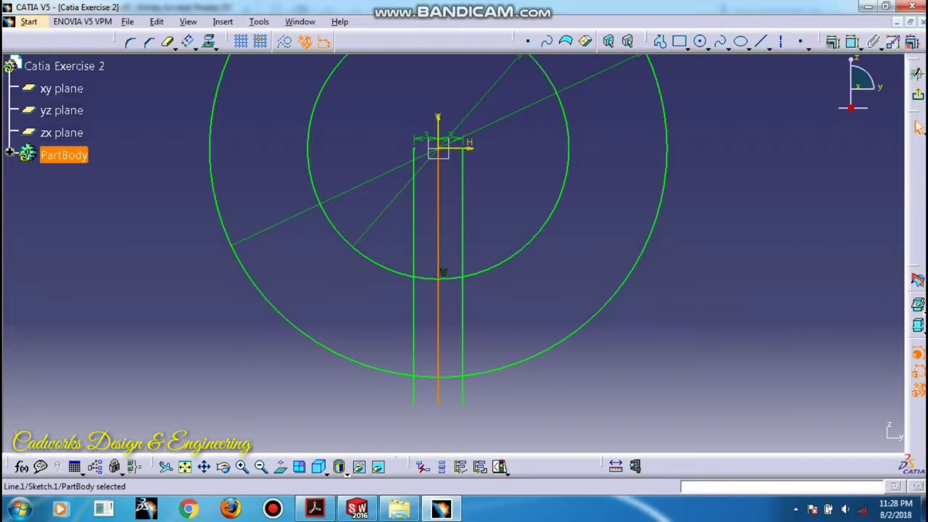
pyautogui.rightClick(438, 181)
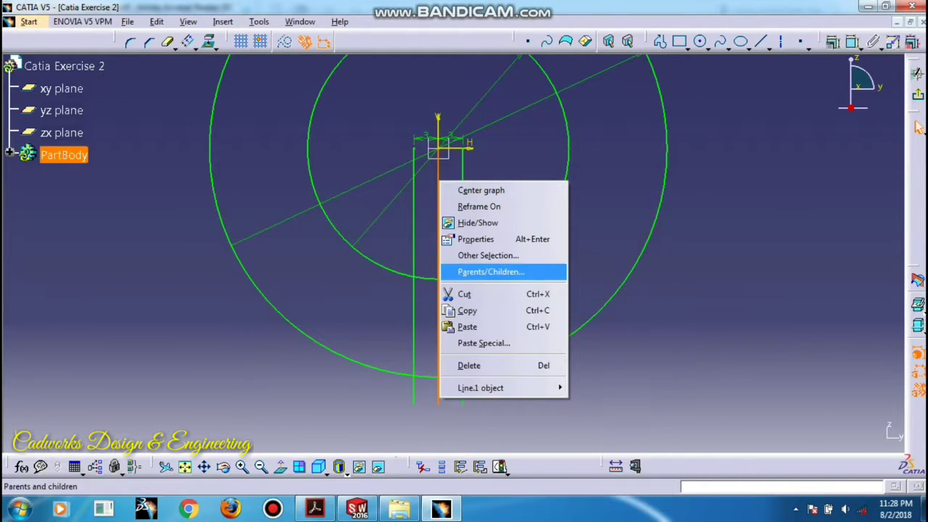
pyautogui.press('Escape')
pyautogui.click(731, 269)
pyautogui.click(438, 189)
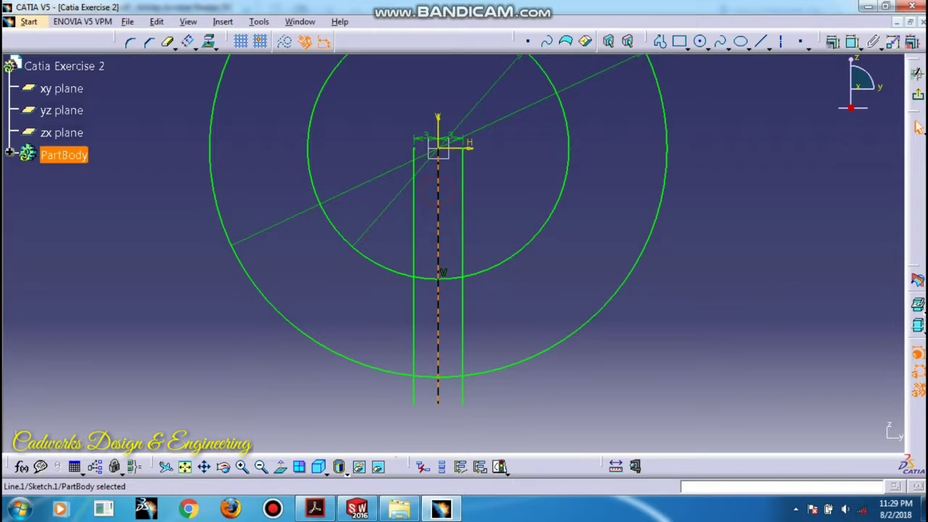
pyautogui.click(211, 47)
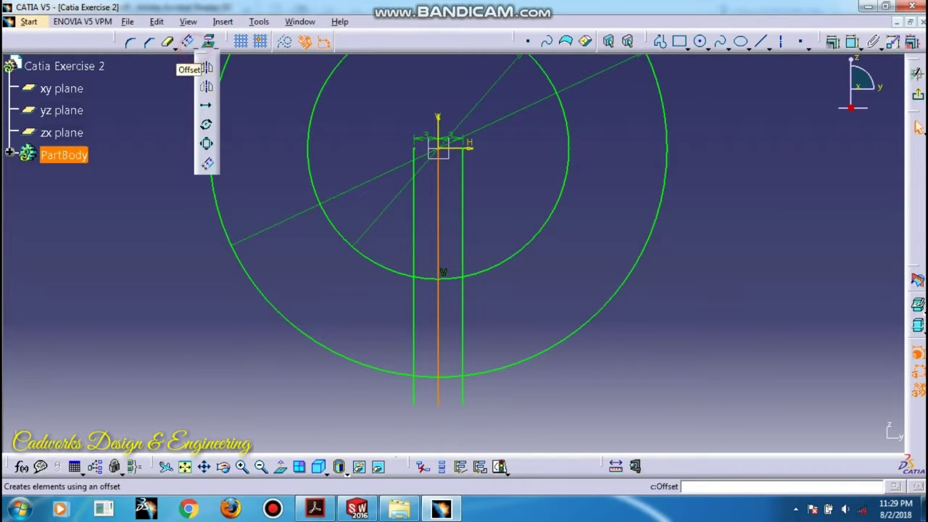
pyautogui.press('Escape')
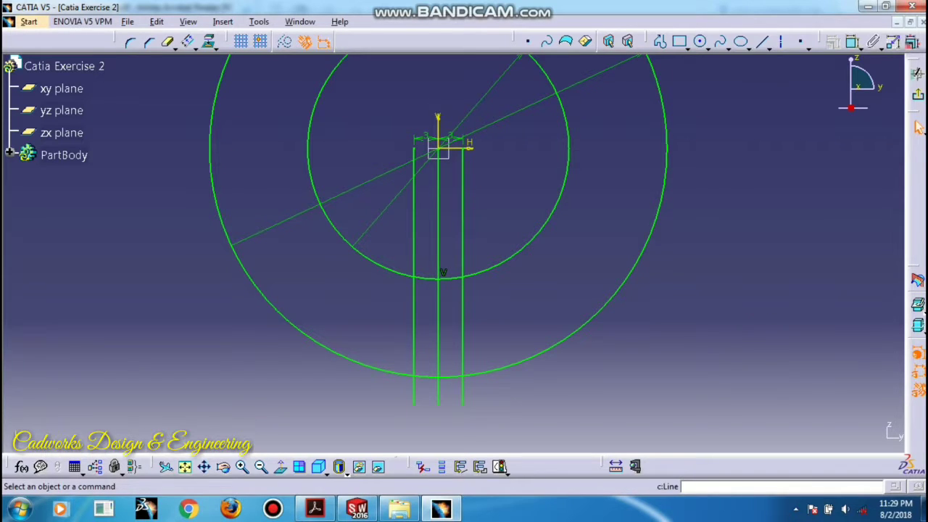
# Reselect the centre vertical line and delete it, leaving the two slot lines.
pyautogui.click(769, 47)
pyautogui.click(689, 348)
pyautogui.click(436, 217)
pyautogui.rightClick(438, 220)
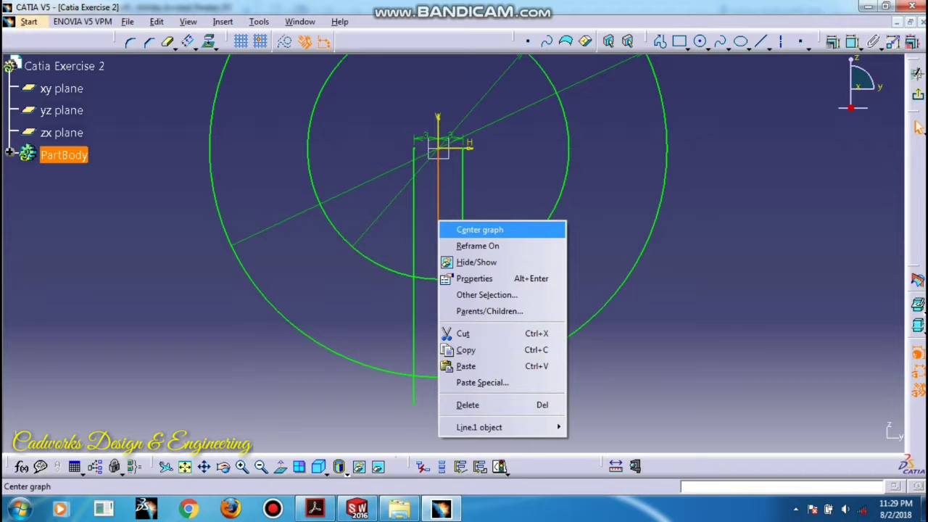
pyautogui.click(442, 229)
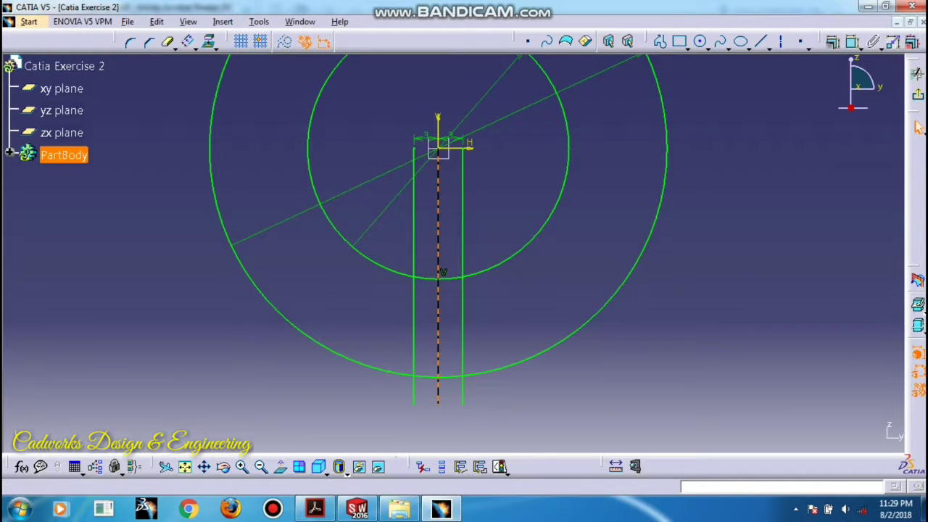
pyautogui.press('Delete')
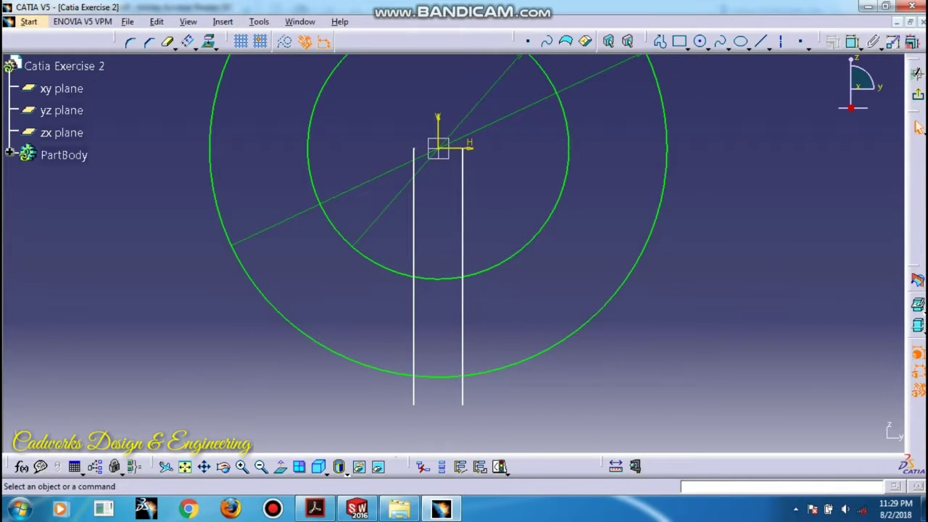
# Select both slot lines and the vertical axis, then apply a Symmetry constraint.
pyautogui.click(414, 276)
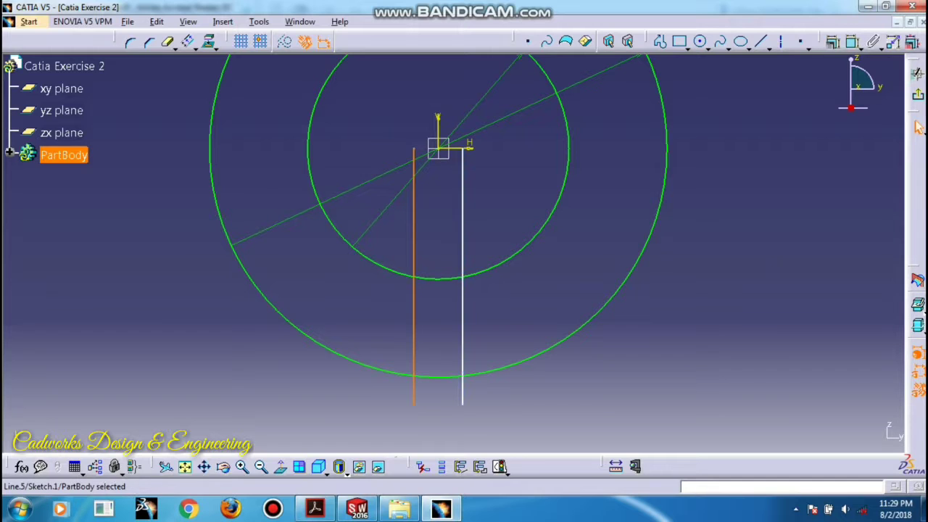
pyautogui.keyDown('ctrl'); pyautogui.click(462, 275); pyautogui.keyUp('ctrl')
pyautogui.keyDown('ctrl'); pyautogui.click(456, 148); pyautogui.keyUp('ctrl')
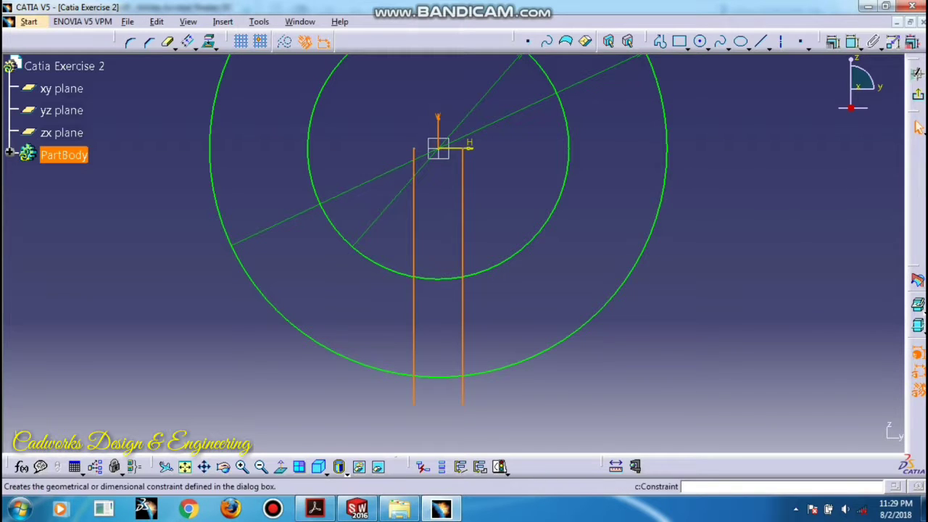
pyautogui.click(832, 42)
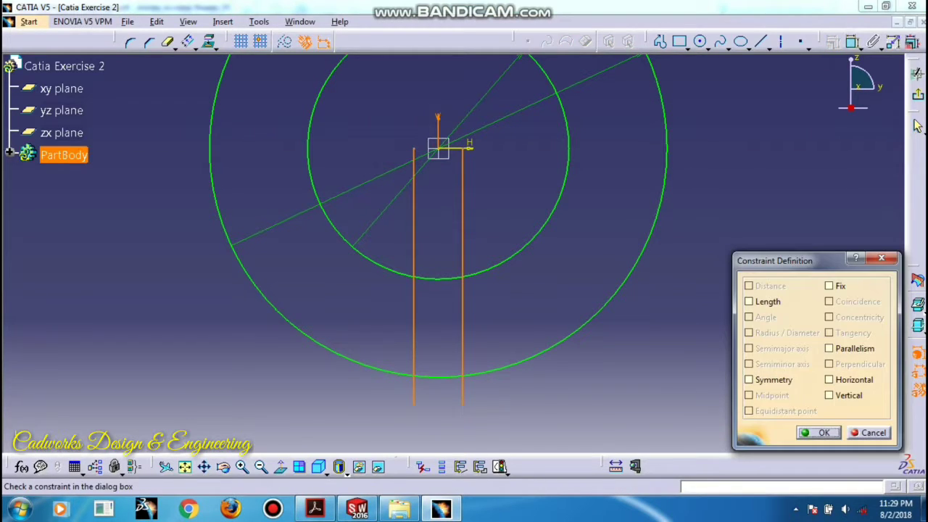
pyautogui.click(749, 379)
pyautogui.click(817, 433)
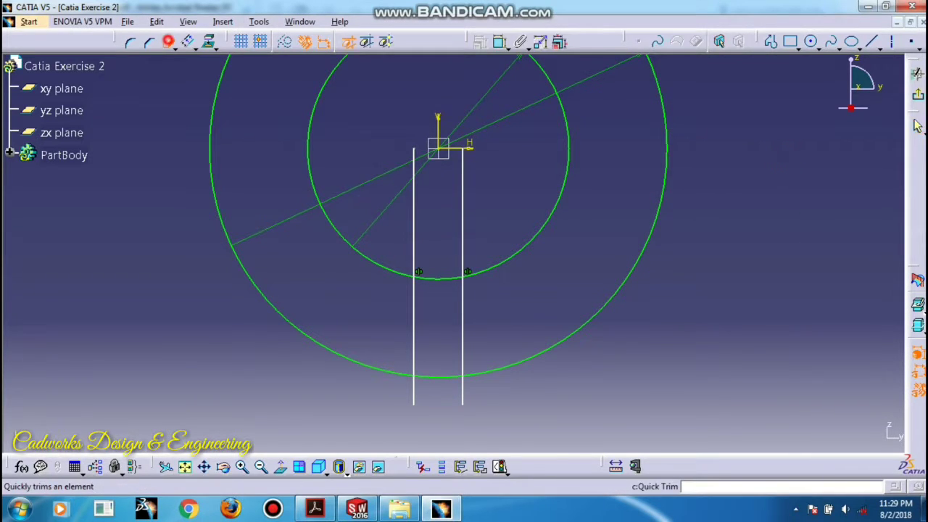
# Quick-trim the excess slot-line ends and the circle arcs crossing the slot.
pyautogui.click(168, 41)
pyautogui.click(500, 210)
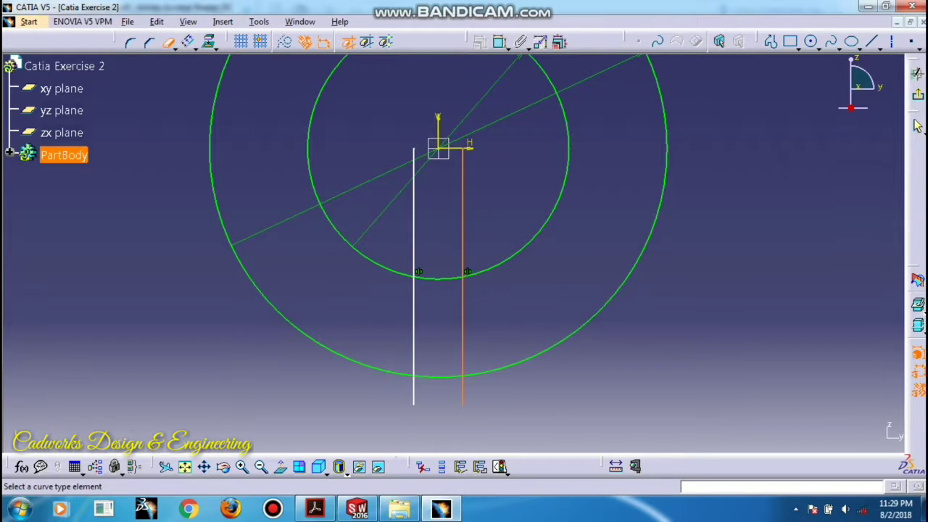
pyautogui.click(462, 211)
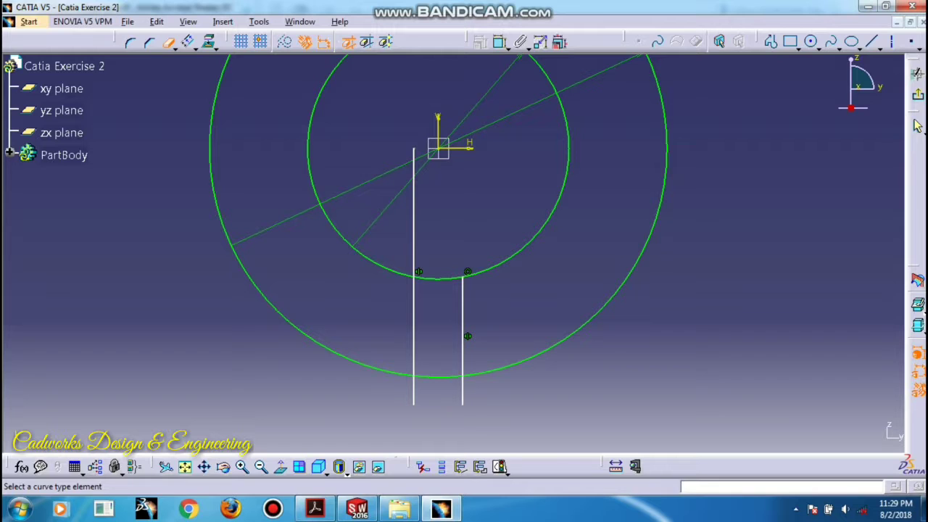
pyautogui.click(415, 218)
pyautogui.click(414, 389)
pyautogui.click(463, 396)
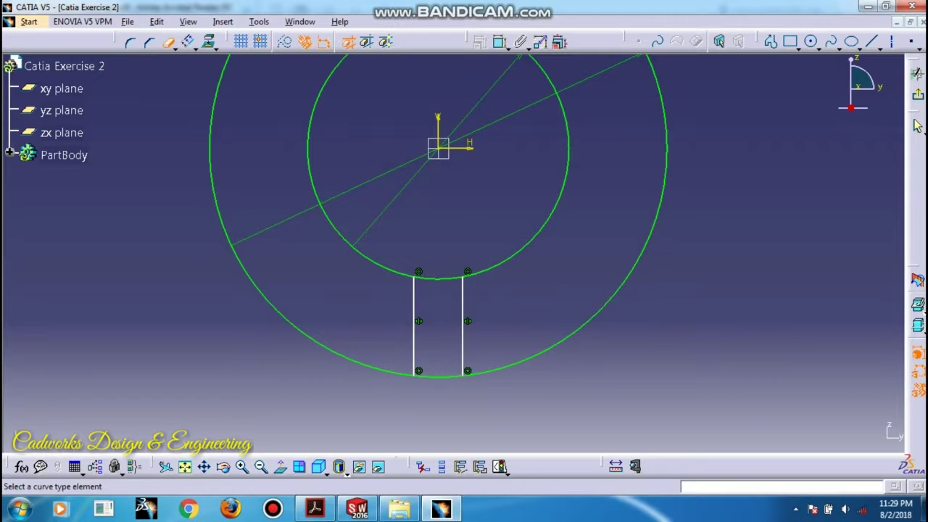
pyautogui.click(439, 277)
pyautogui.click(441, 375)
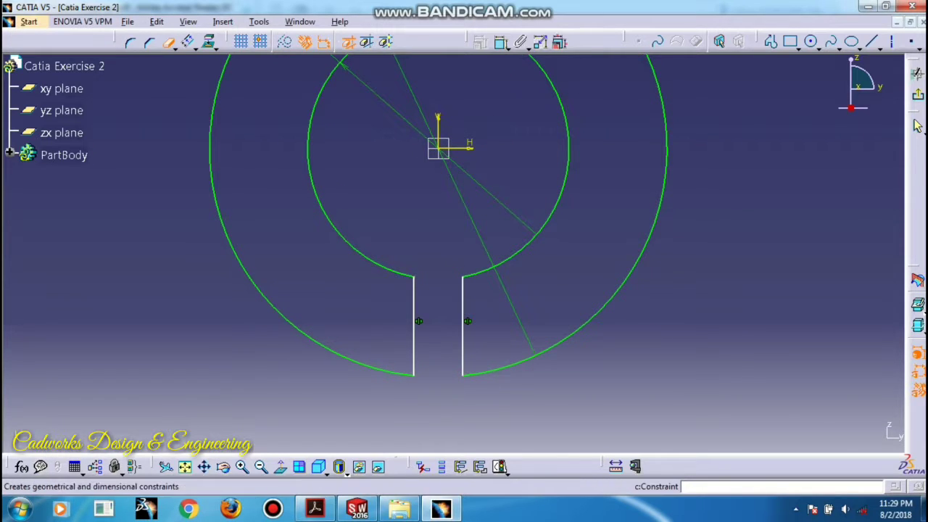
# Dimension the slot width between the two slot lines as 6 mm.
pyautogui.click(499, 41)
pyautogui.click(467, 290)
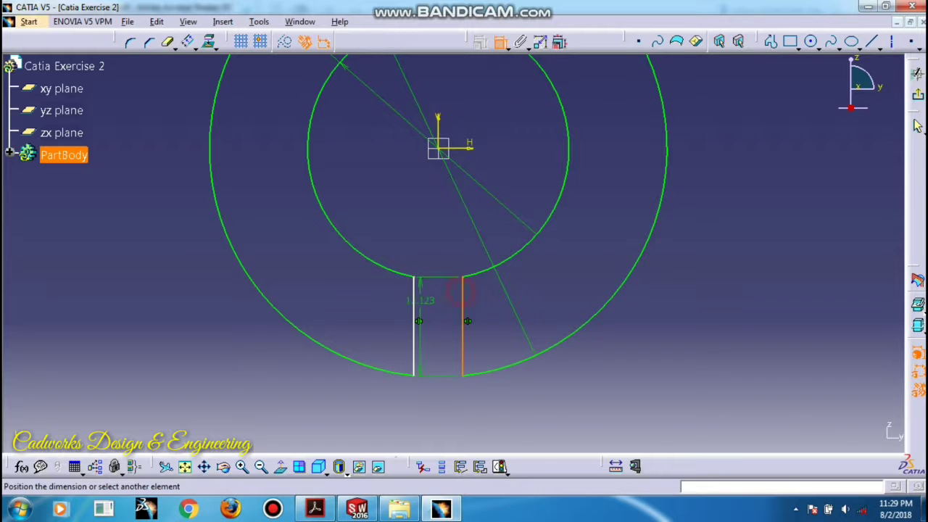
pyautogui.click(415, 294)
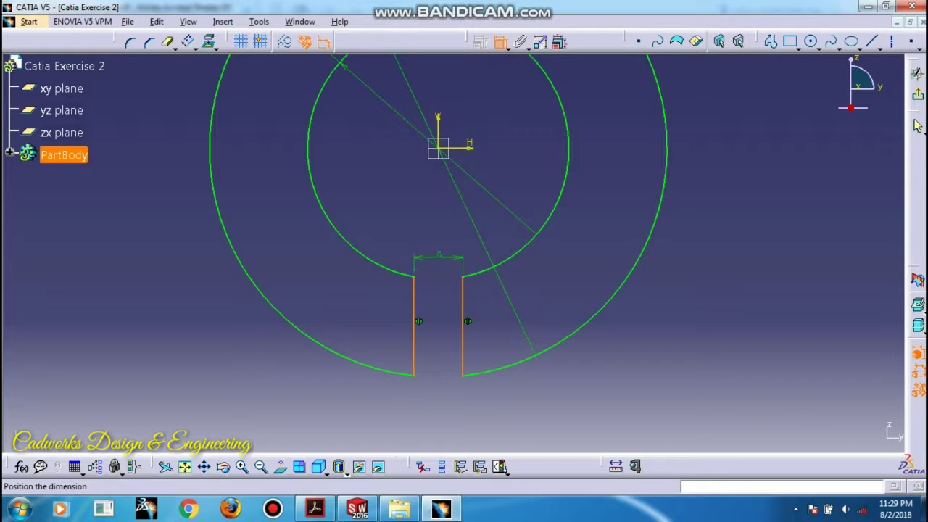
pyautogui.click(437, 251)
pyautogui.moveTo(507, 255); pyautogui.dragTo(464, 297, button='middle')
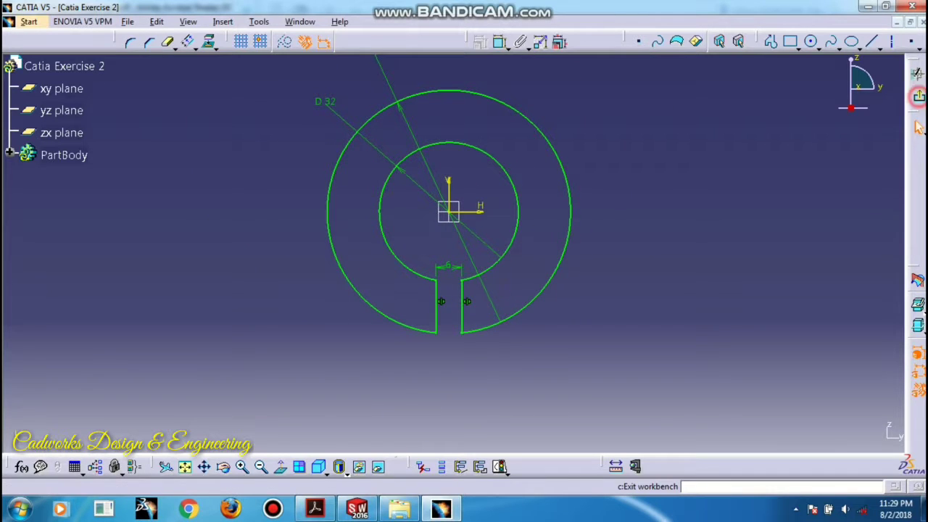
# Exit the sketch and pad the slotted ring profile into a solid.
pyautogui.click(918, 94)
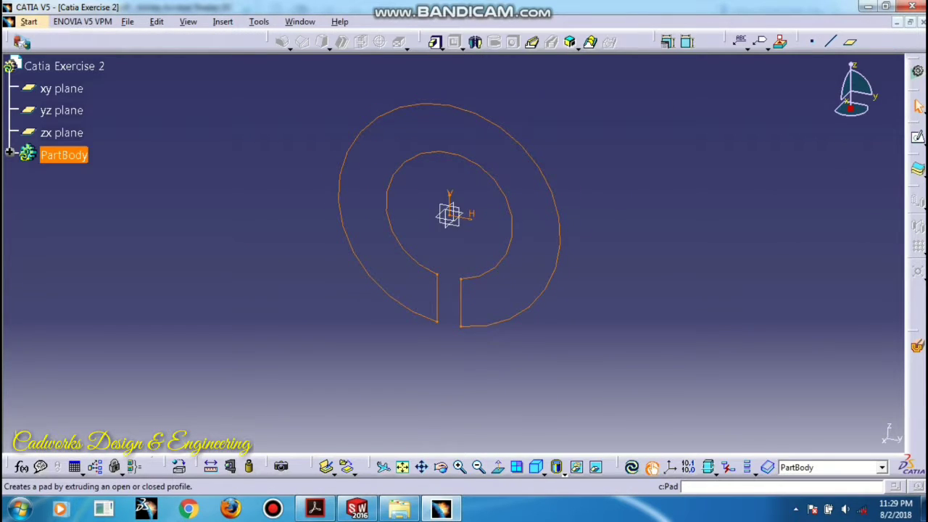
pyautogui.click(435, 42)
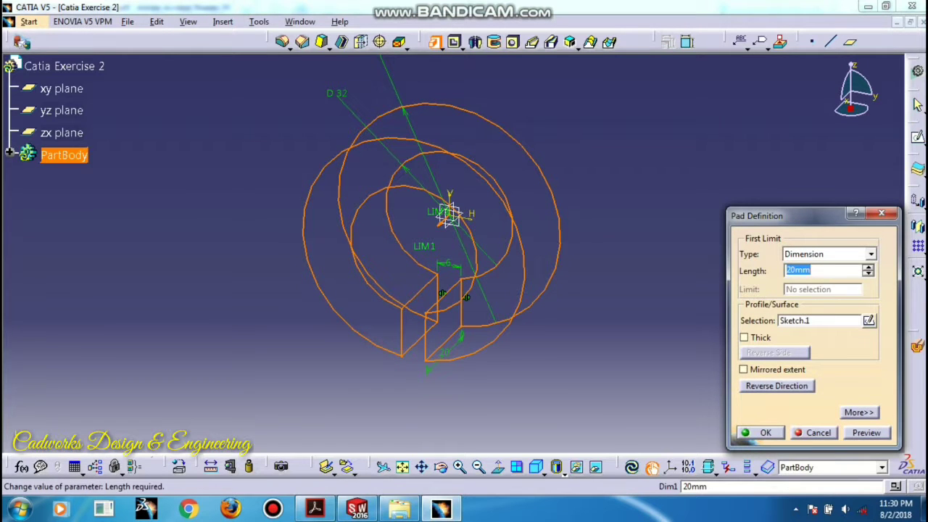
pyautogui.write('30')
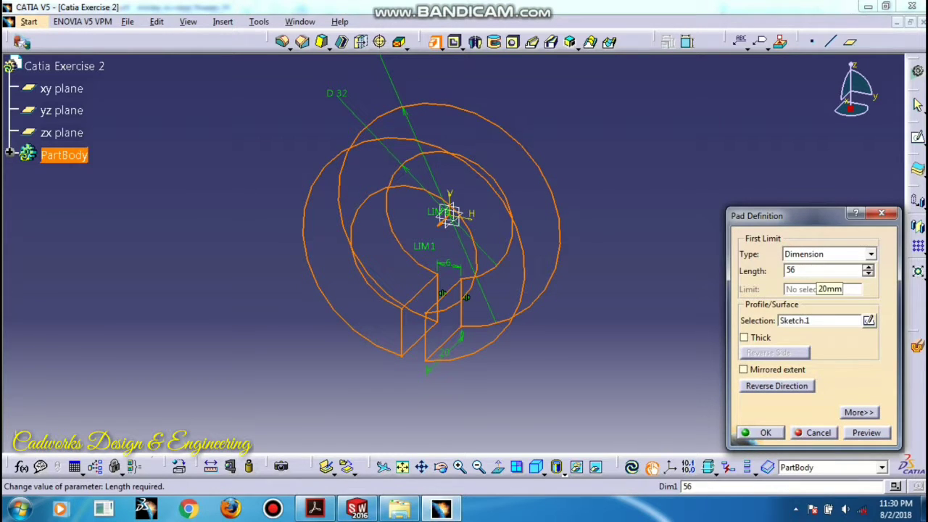
pyautogui.press('Return')
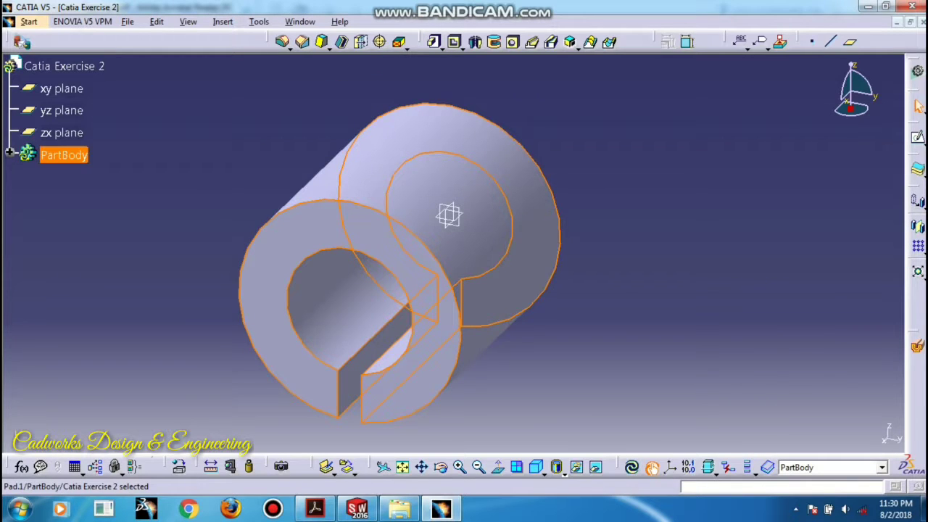
pyautogui.click(614, 307)
# Edit Pad.1 to reverse its direction and fit the sleeve in view.
pyautogui.click(10, 152)
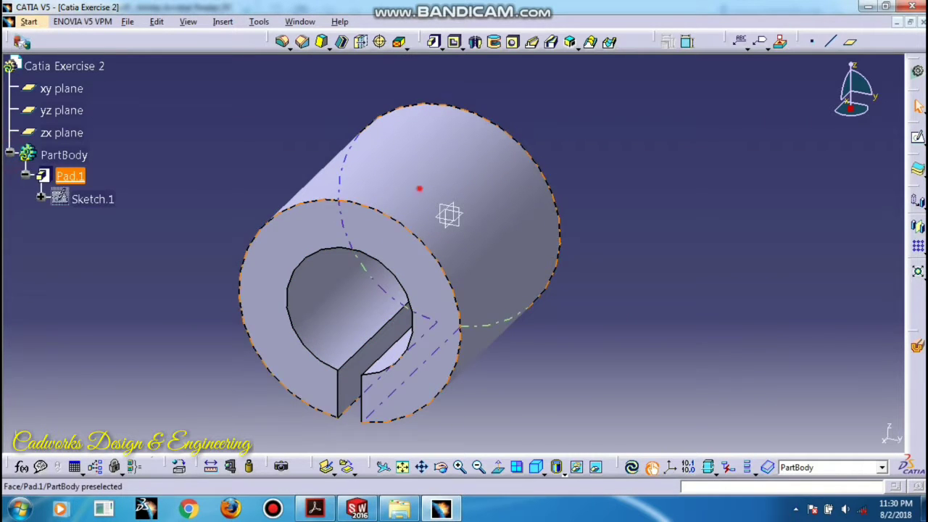
pyautogui.doubleClick(419, 188)
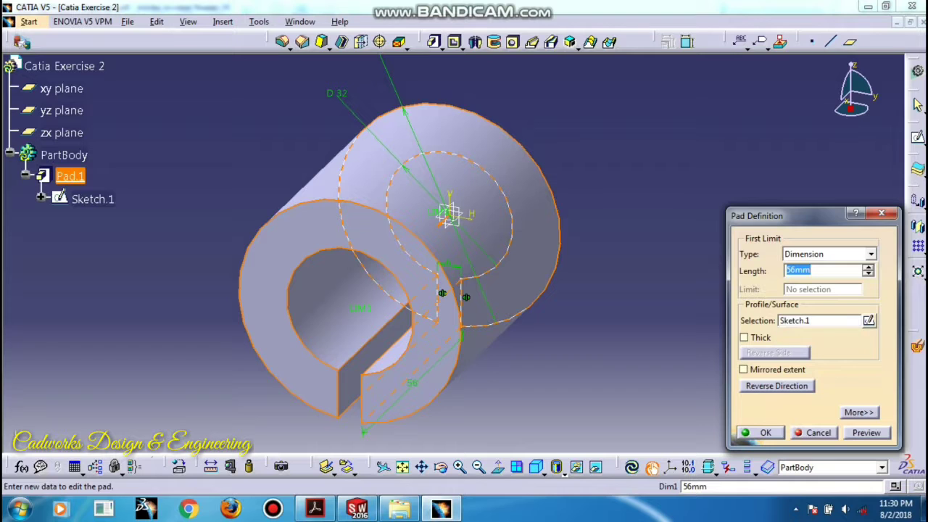
pyautogui.click(777, 385)
pyautogui.click(760, 433)
pyautogui.click(673, 200)
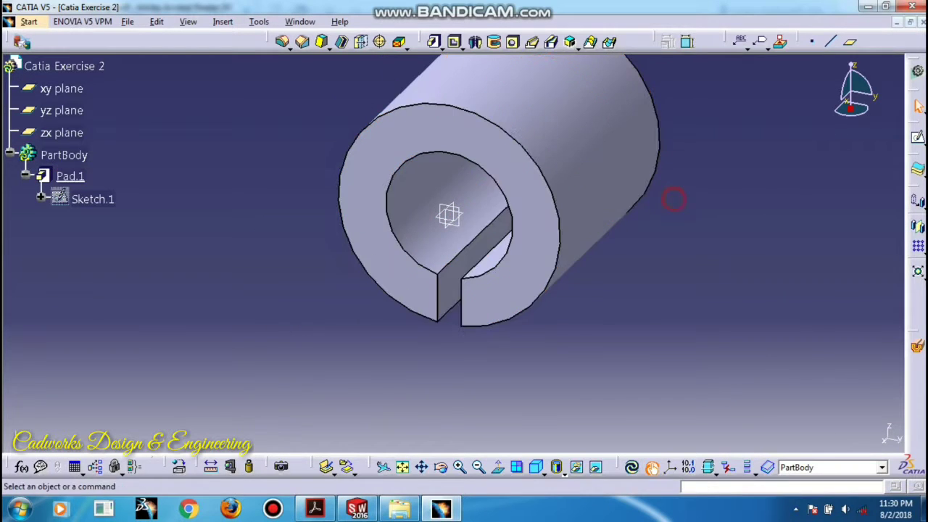
pyautogui.moveTo(673, 200); pyautogui.dragTo(612, 352, button='middle')
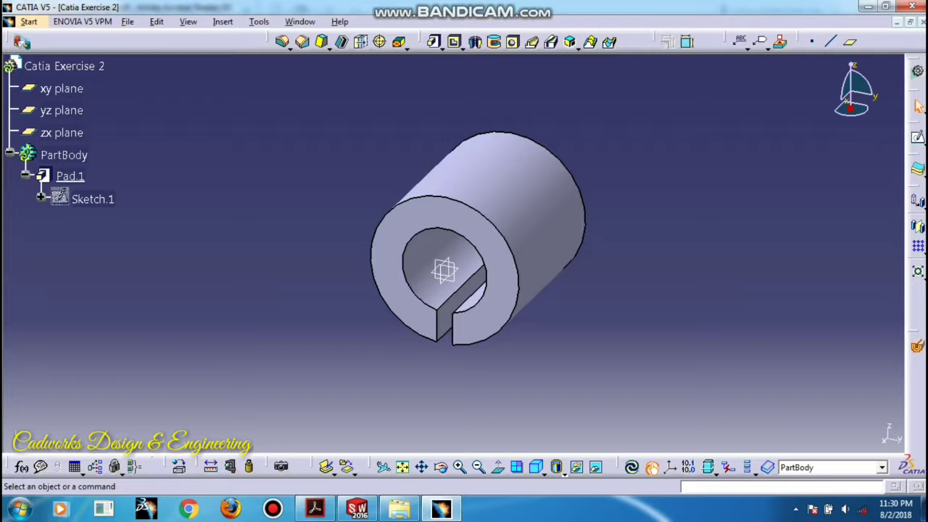
pyautogui.click(441, 508)
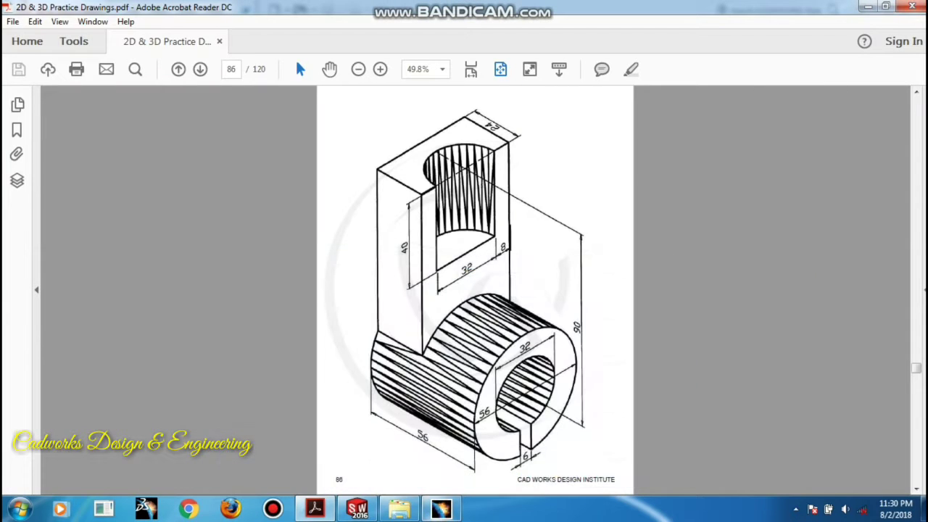
# Inspect the upright plate and pocket area on page 86 of the drawing, then return to CATIA.
pyautogui.moveTo(536, 101); pyautogui.dragTo(368, 358)
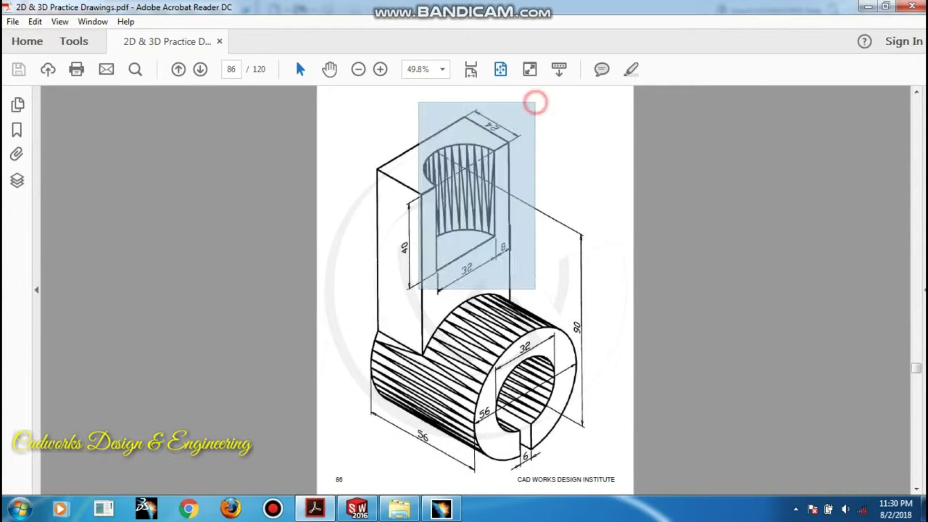
pyautogui.click(733, 234)
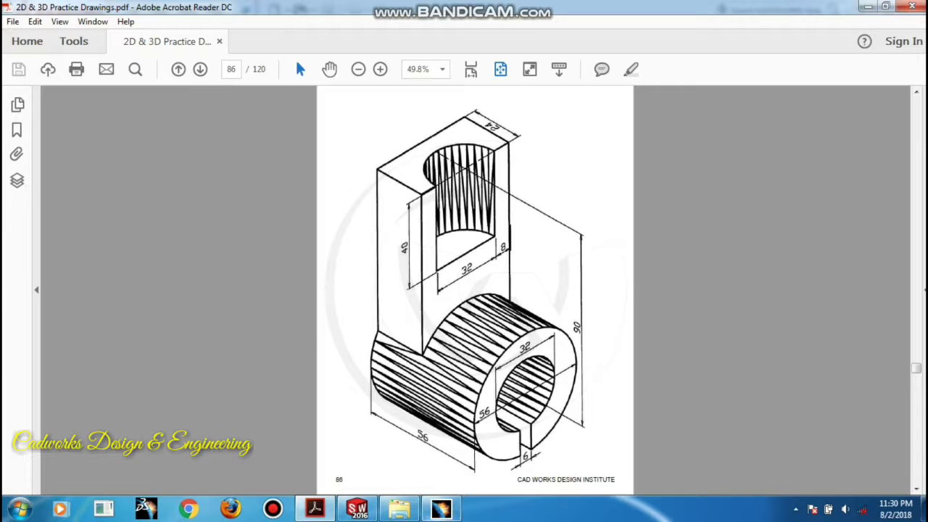
pyautogui.click(441, 508)
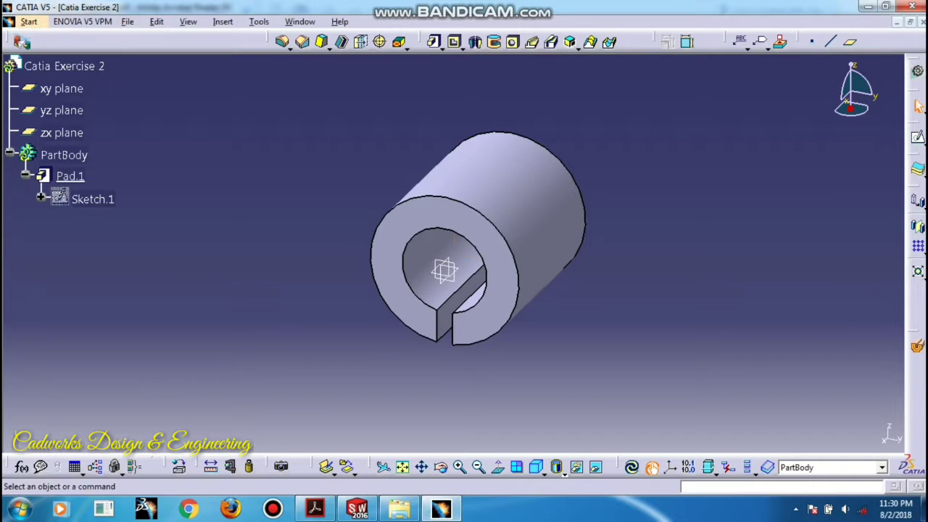
# Return the part to isometric view, orbit it, and create Sketch.2 on the cylinder's flat end face.
pyautogui.moveTo(560, 334); pyautogui.dragTo(539, 380, button='middle')
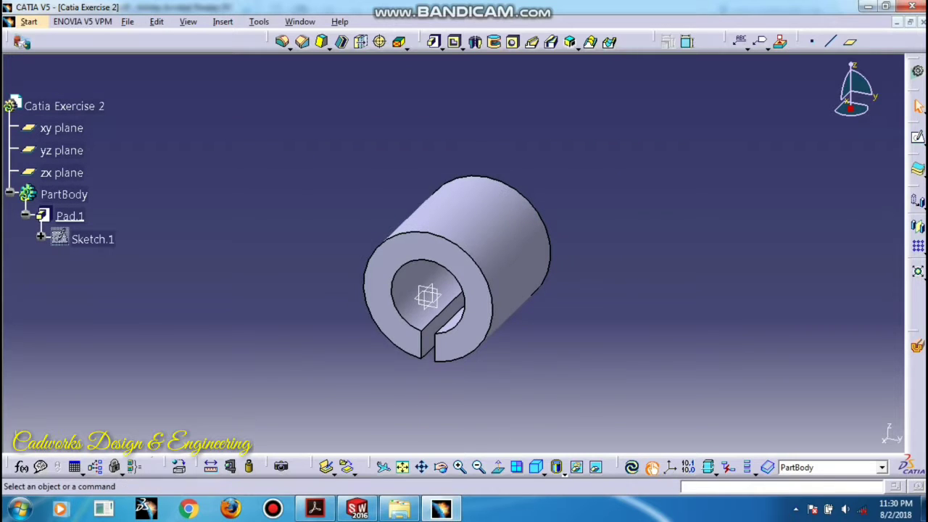
pyautogui.click(537, 467)
pyautogui.click(537, 466)
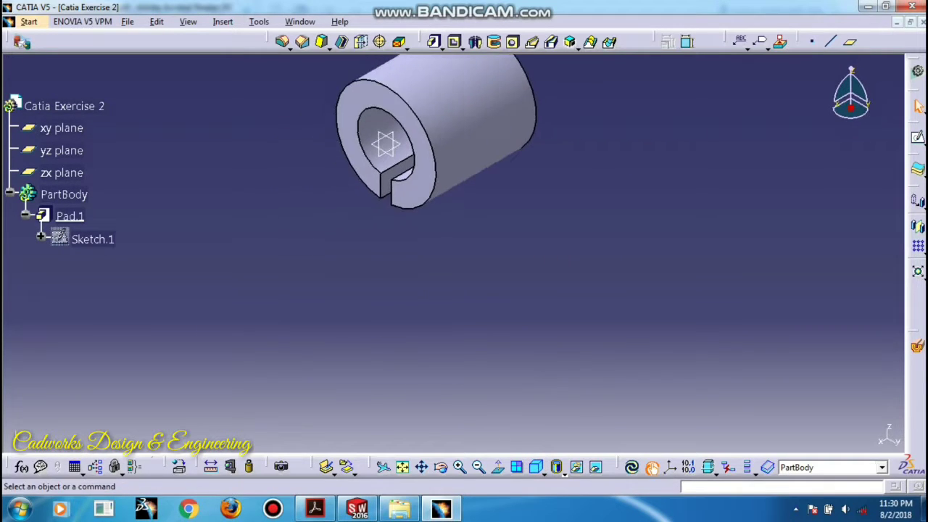
pyautogui.moveTo(615, 309); pyautogui.dragTo(639, 312, button='middle')
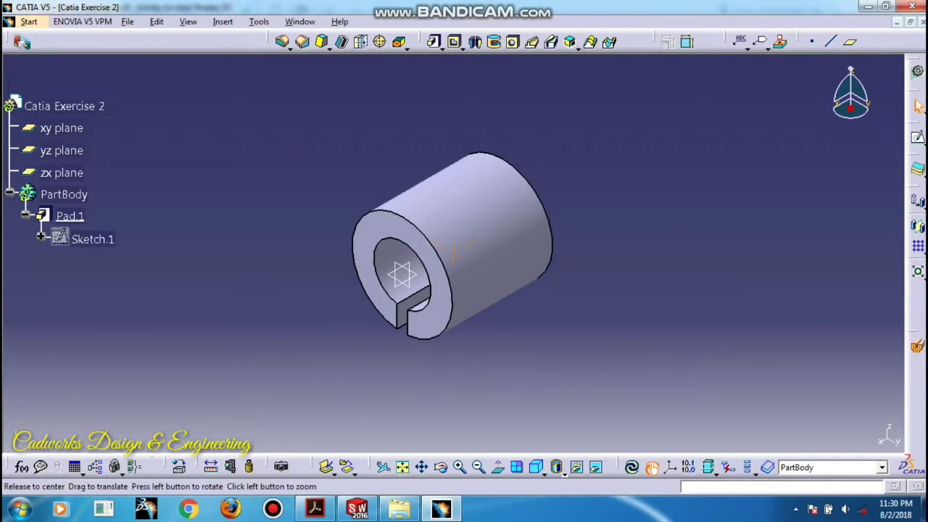
pyautogui.click(918, 137)
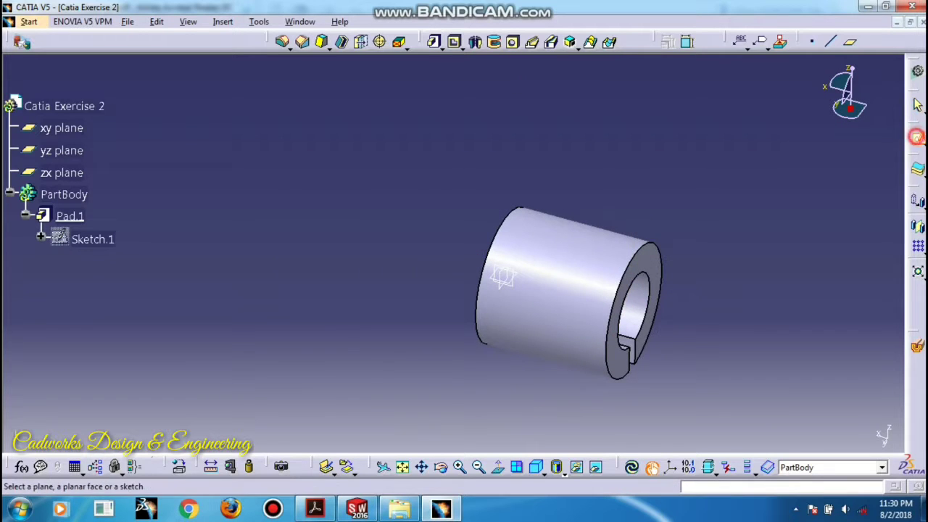
pyautogui.click(654, 297)
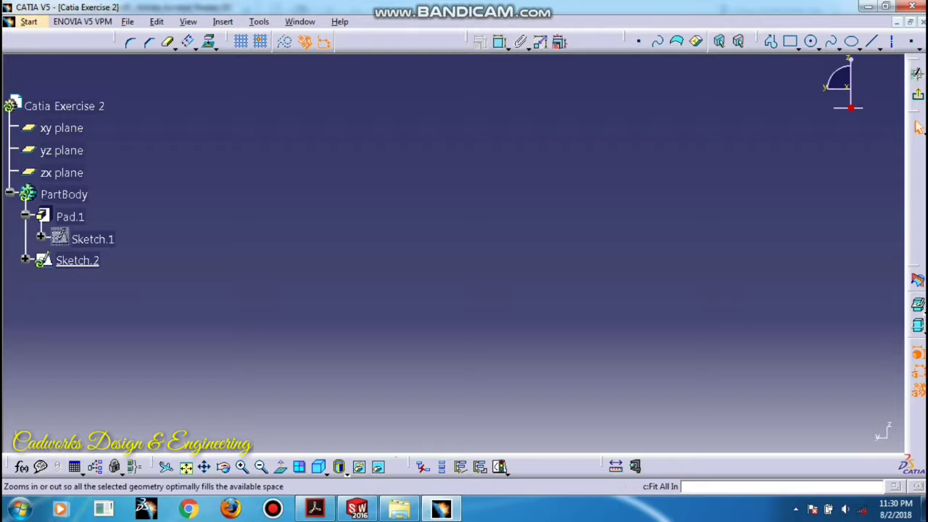
# Draw a rectangle up from the ring's left edge and delete its bottom line.
pyautogui.click(186, 467)
pyautogui.moveTo(508, 217); pyautogui.dragTo(504, 303, button='middle')
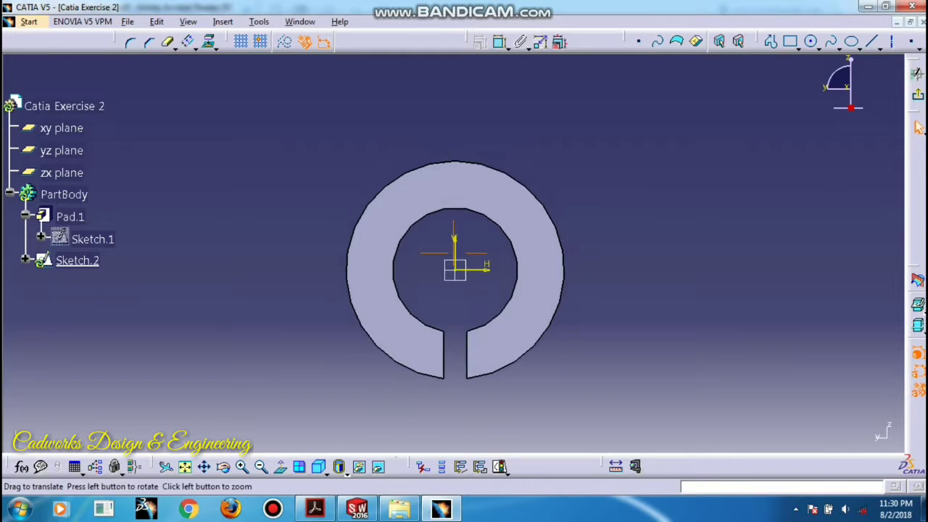
pyautogui.click(790, 42)
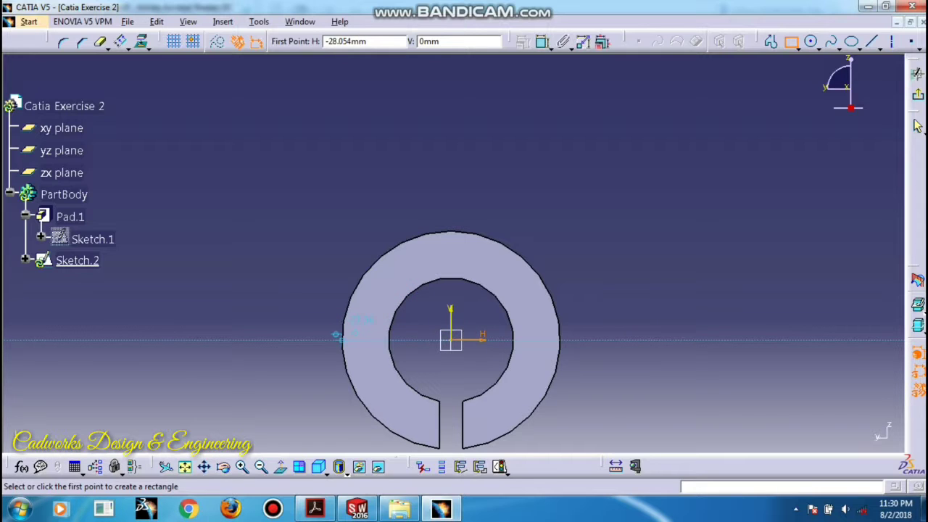
pyautogui.click(341, 336)
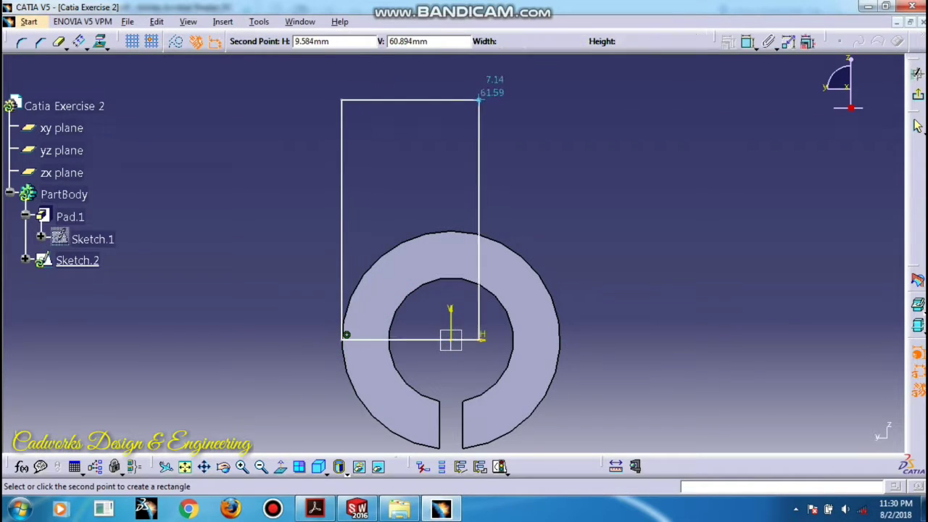
pyautogui.click(561, 95)
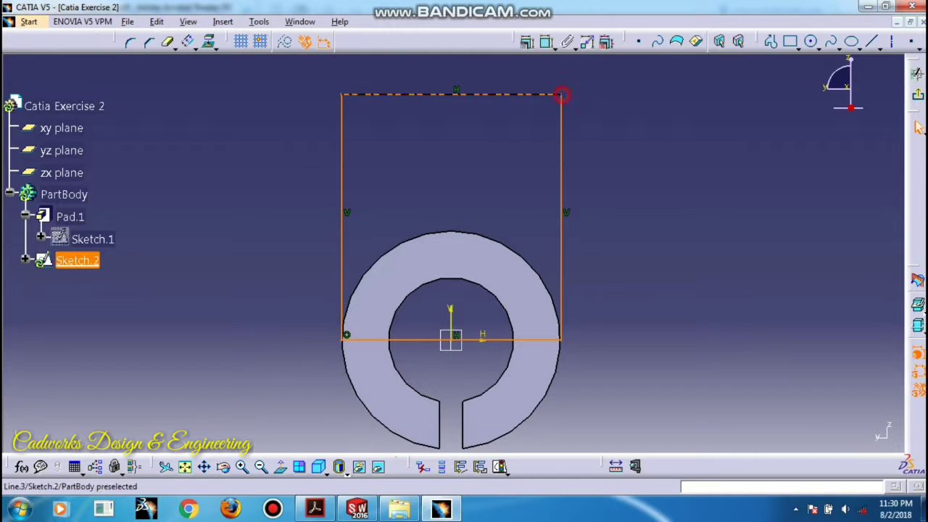
pyautogui.click(686, 171)
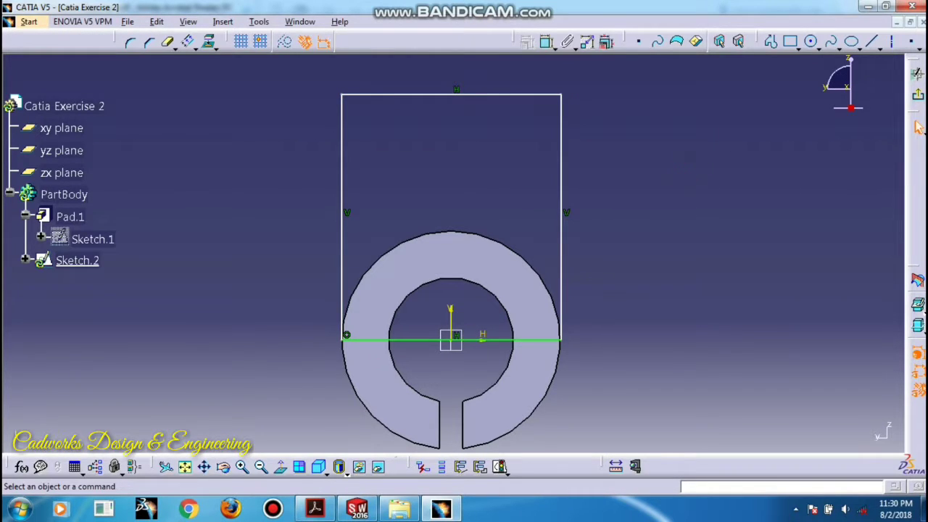
pyautogui.click(545, 338)
pyautogui.press('Delete')
# Constrain the two vertical sides symmetric to each other.
pyautogui.click(346, 213)
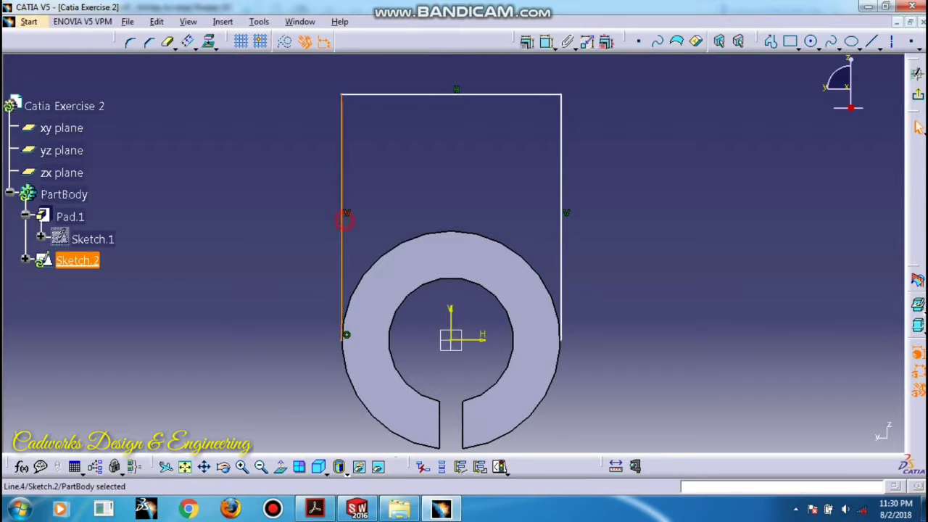
pyautogui.keyDown('ctrl'); pyautogui.click(562, 235); pyautogui.keyUp('ctrl')
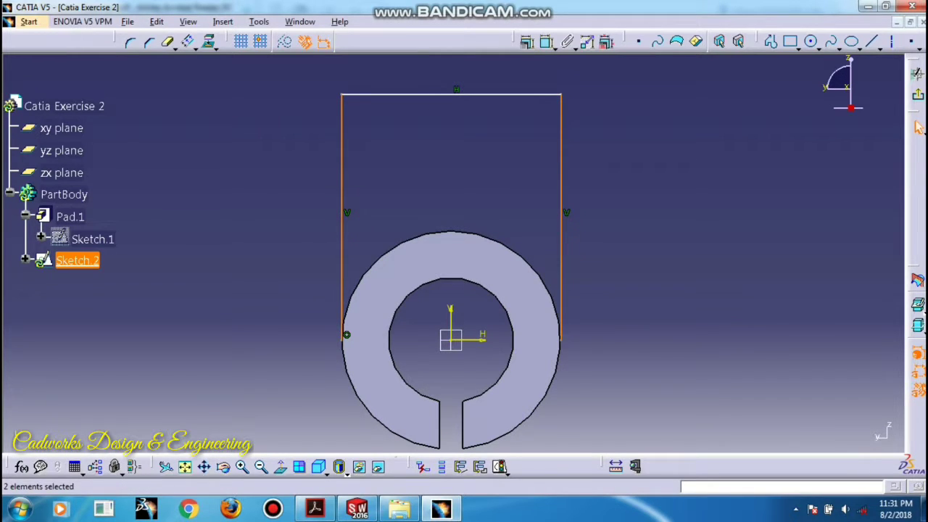
pyautogui.click(917, 127)
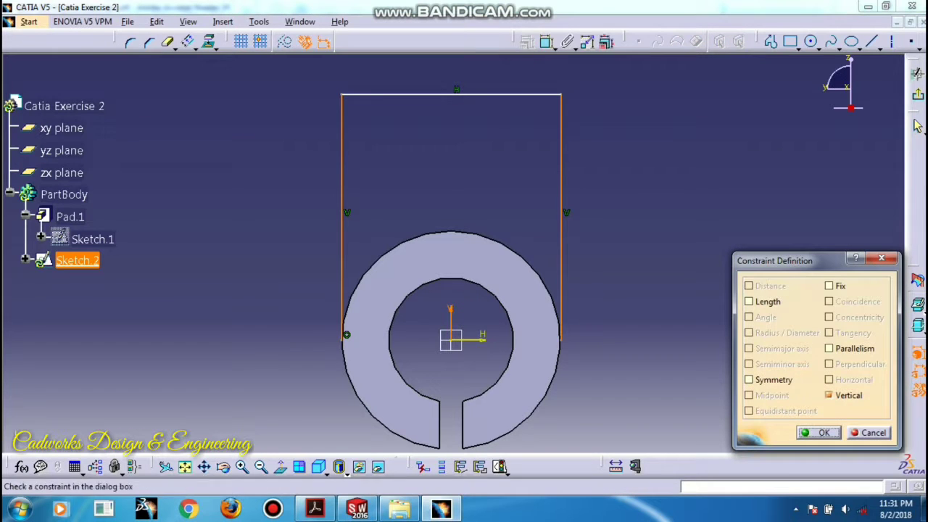
pyautogui.click(749, 379)
pyautogui.click(824, 432)
pyautogui.click(623, 256)
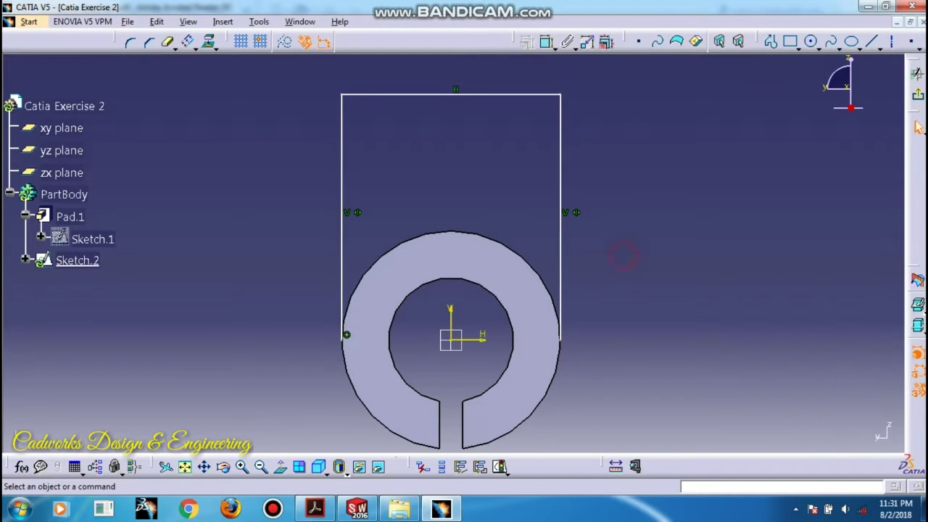
# Dimension the top line's width to 56 mm.
pyautogui.click(918, 127)
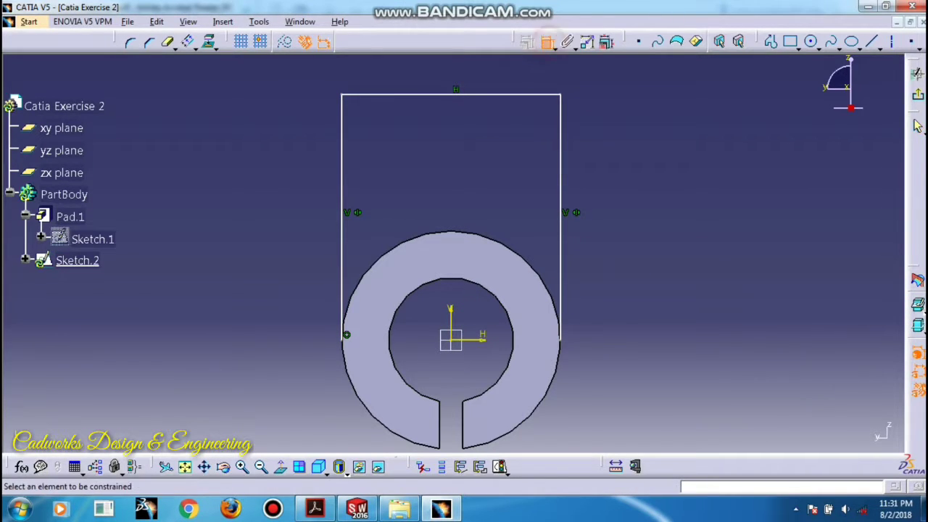
pyautogui.click(465, 95)
pyautogui.click(464, 70)
pyautogui.doubleClick(464, 70)
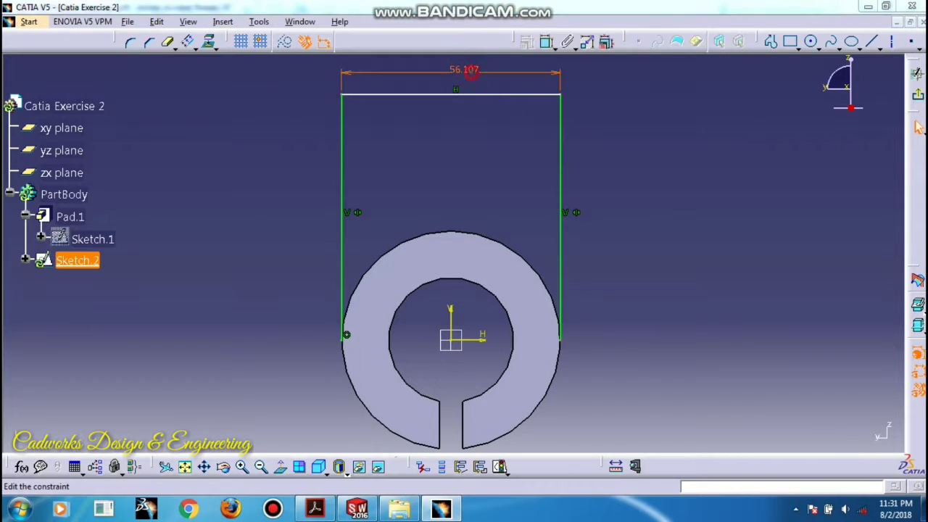
pyautogui.write('56')
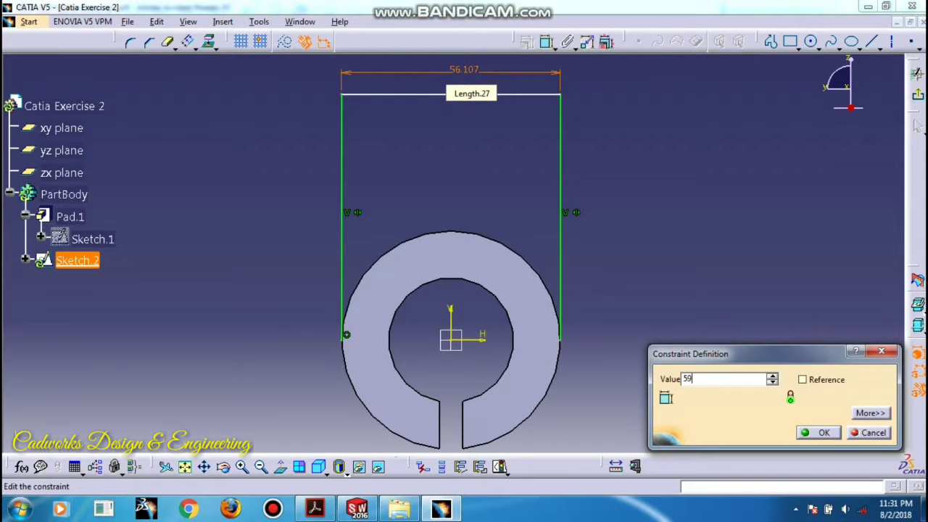
pyautogui.press('Return')
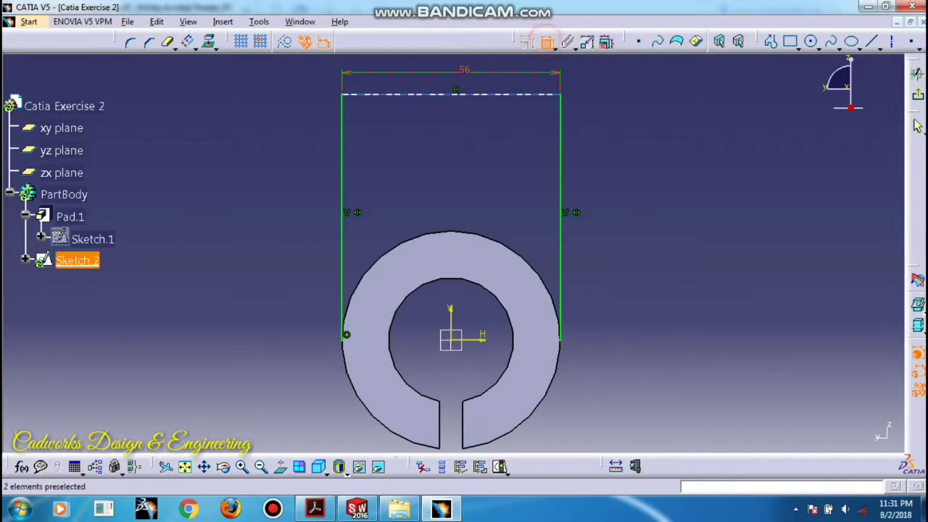
# Dimension the top line 90 mm above the horizontal axis.
pyautogui.click(917, 126)
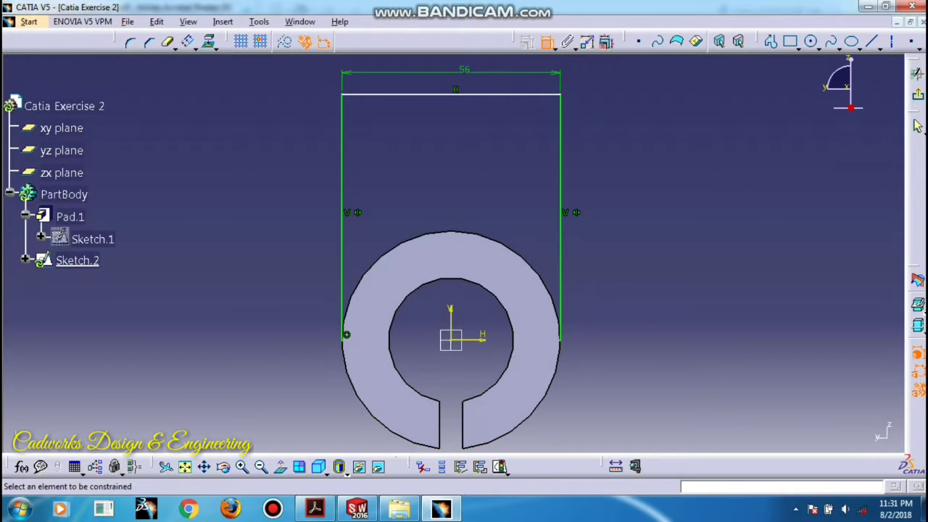
pyautogui.click(472, 339)
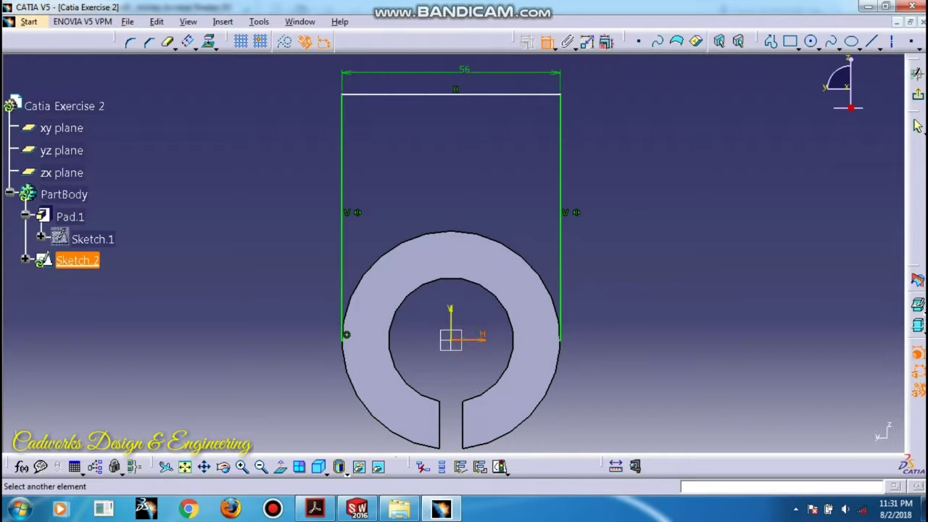
pyautogui.click(508, 94)
pyautogui.click(661, 222)
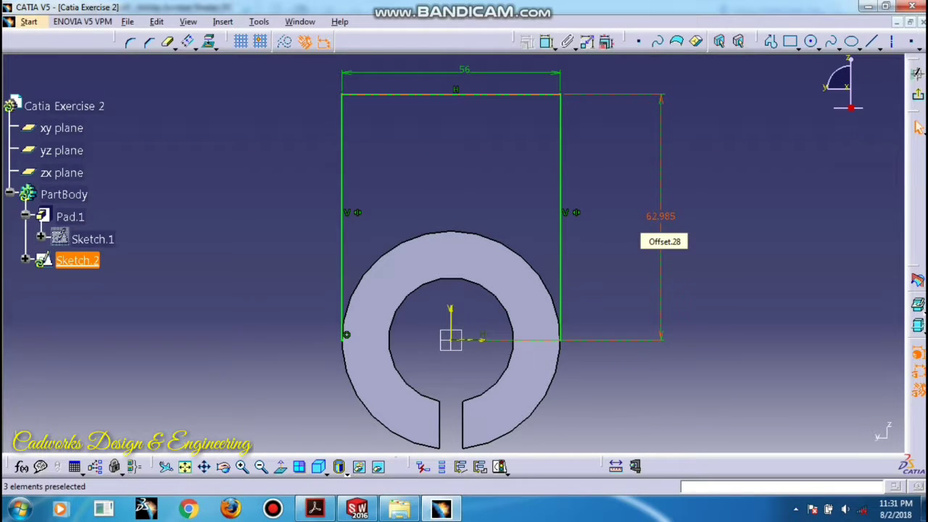
pyautogui.doubleClick(660, 216)
pyautogui.write('90')
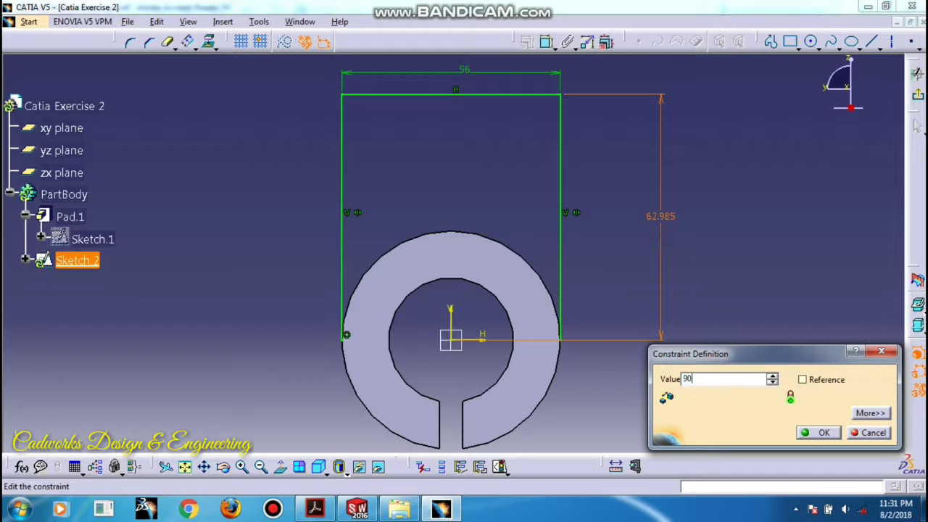
pyautogui.press('Return')
pyautogui.moveTo(601, 253); pyautogui.dragTo(601, 276, button='middle')
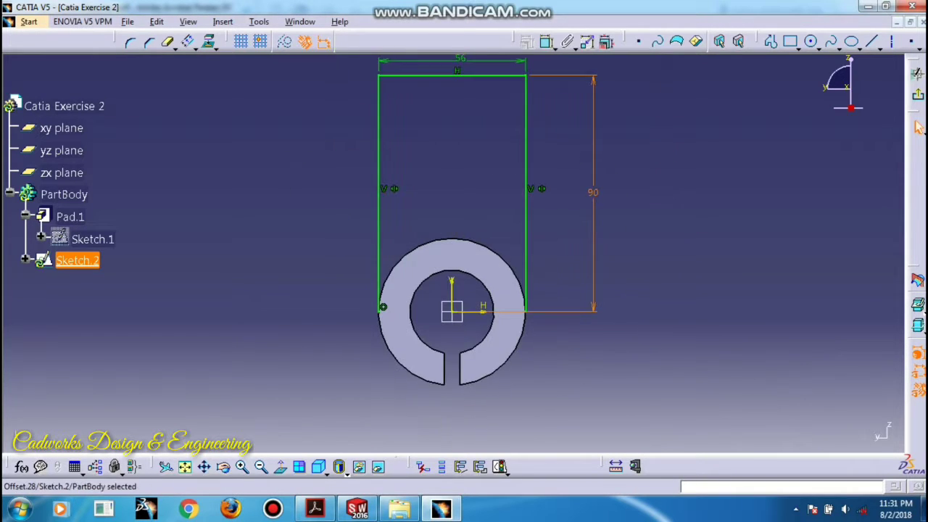
pyautogui.moveTo(624, 218); pyautogui.dragTo(656, 261, button='middle')
pyautogui.click(660, 262)
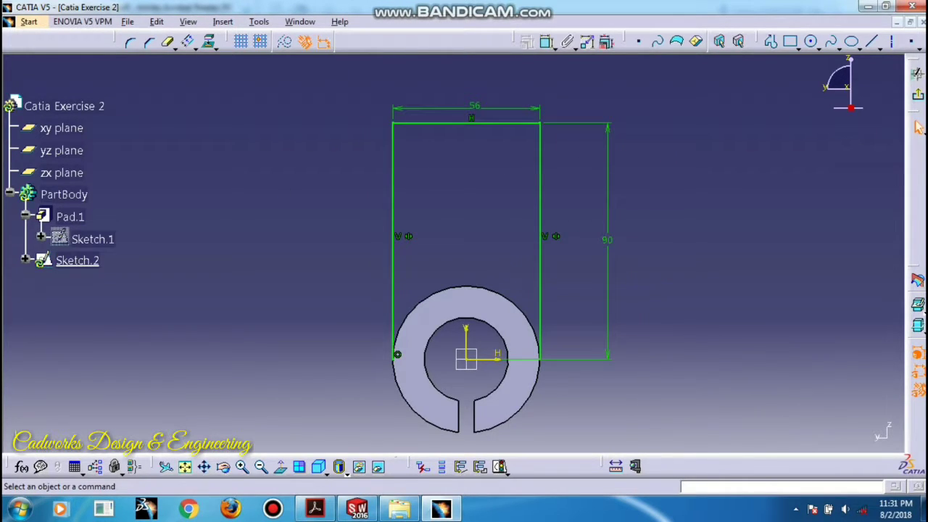
pyautogui.click(209, 41)
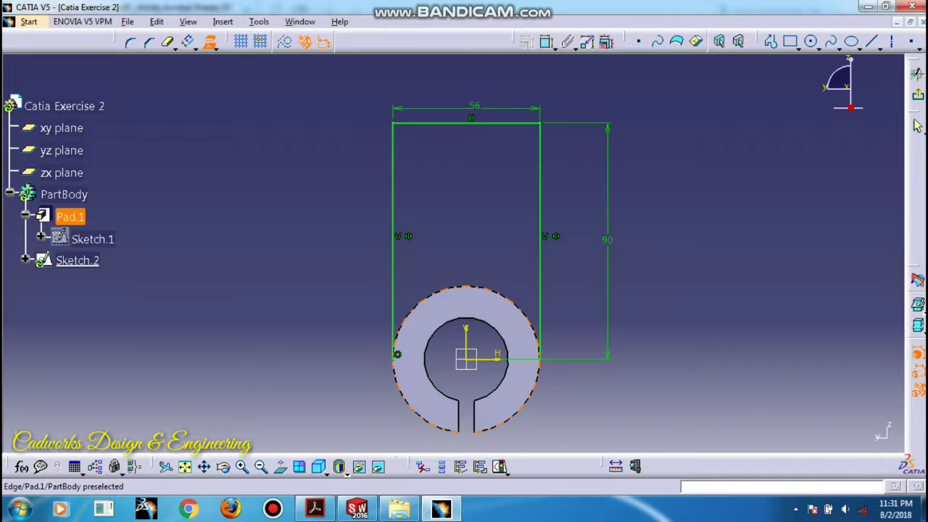
# Project the cylinder's outer edge and Quick Trim the overlaps into one closed profile.
pyautogui.click(499, 293)
pyautogui.click(758, 272)
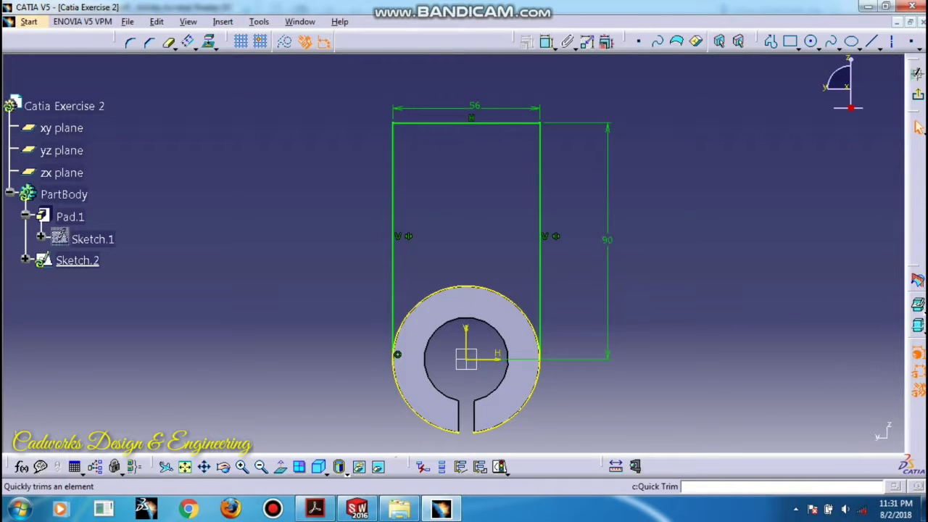
pyautogui.click(917, 127)
pyautogui.click(536, 374)
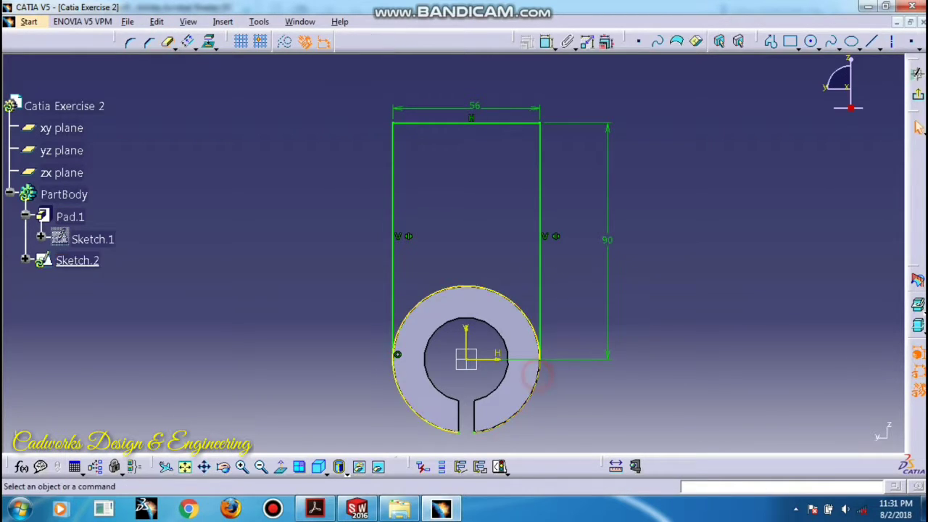
pyautogui.click(918, 126)
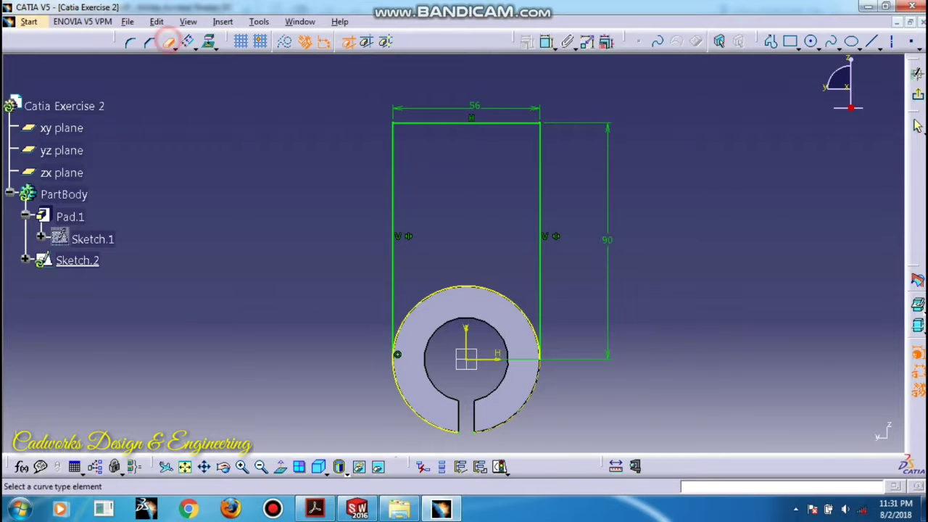
pyautogui.click(427, 423)
pyautogui.click(674, 340)
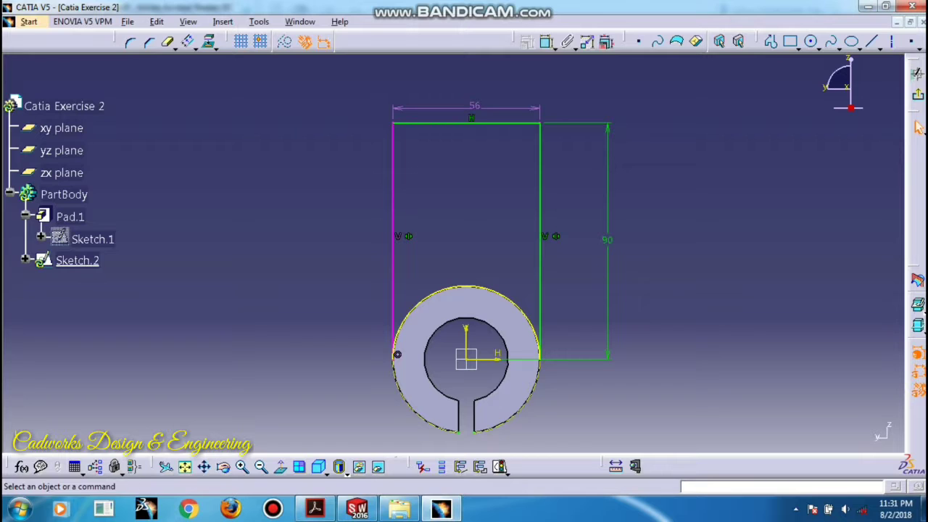
# Delete the 56 mm width dimension and exit the sketcher.
pyautogui.click(483, 107)
pyautogui.press('Delete')
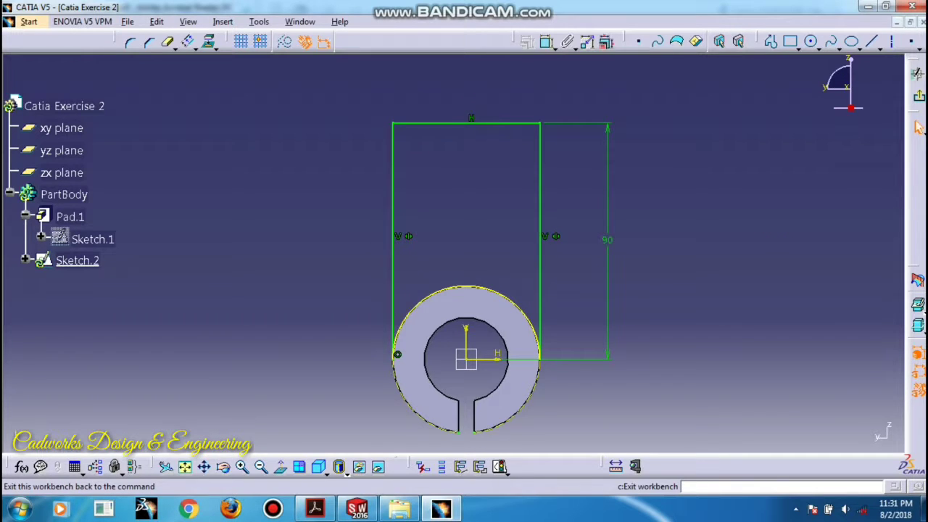
pyautogui.click(918, 95)
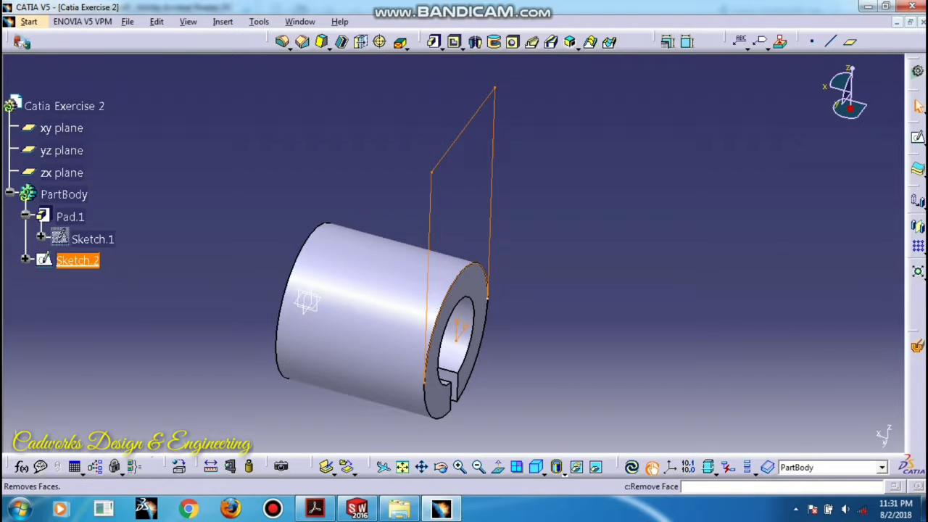
# Pad Sketch.2 24 mm in the reversed direction as Pad.2.
pyautogui.click(433, 41)
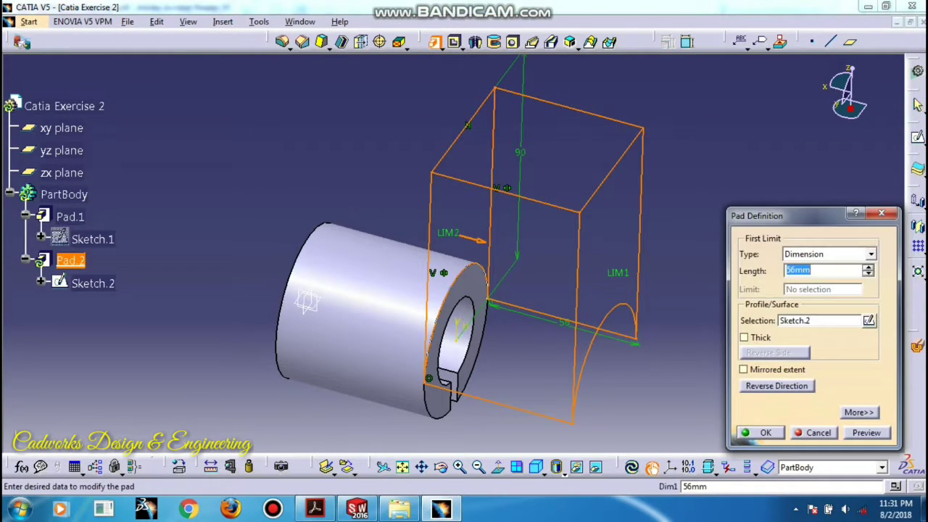
pyautogui.click(777, 386)
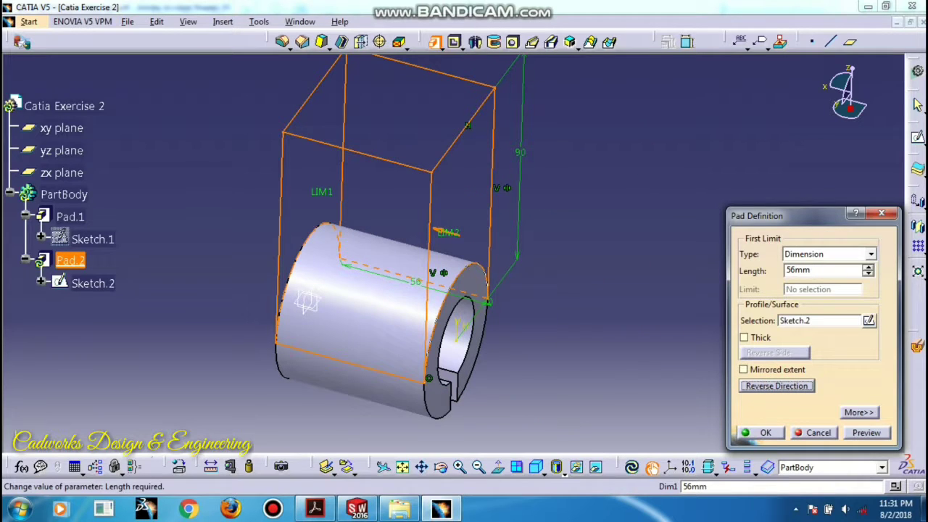
pyautogui.write('24')
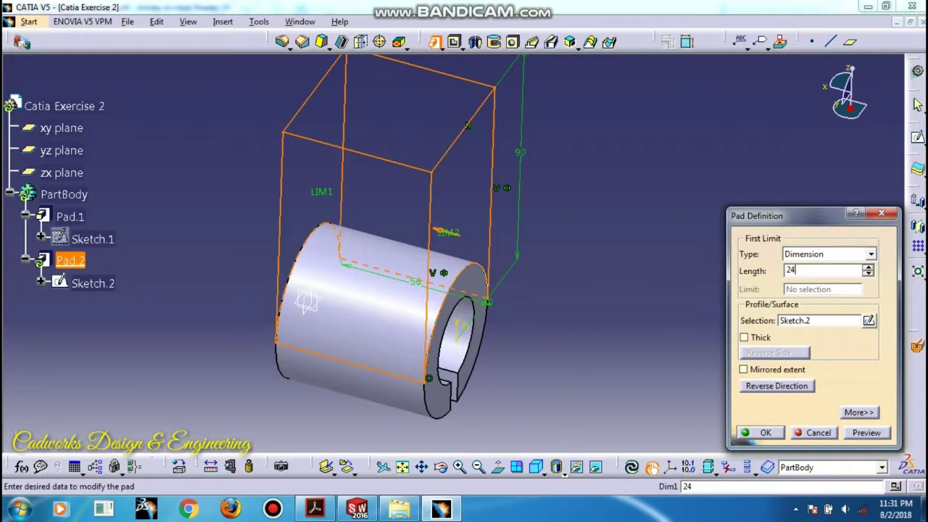
pyautogui.click(766, 433)
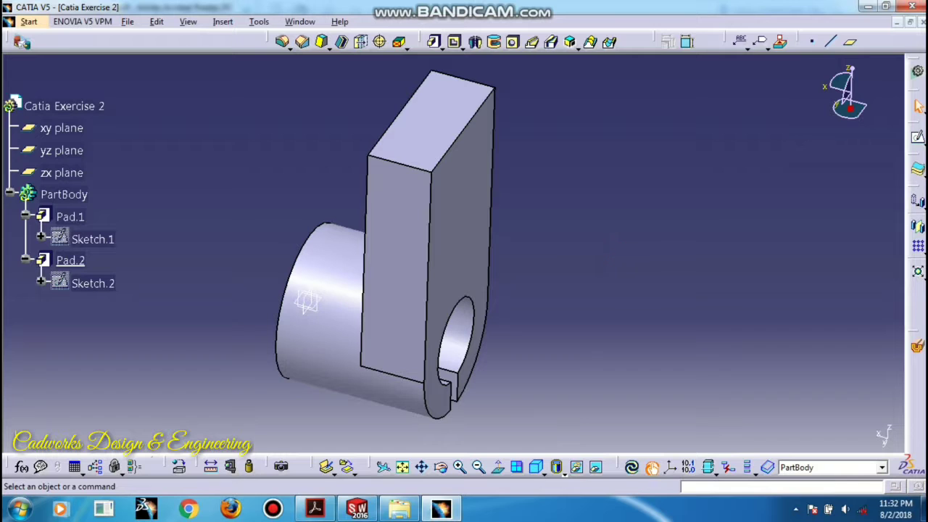
pyautogui.moveTo(538, 346)
pyautogui.mouseDown(button='middle')
pyautogui.moveTo(490, 370)
pyautogui.moveTo(523, 367)
pyautogui.mouseUp(button='middle')
pyautogui.moveTo(399, 207)
pyautogui.mouseDown(button='middle')
pyautogui.moveTo(525, 283)
pyautogui.moveTo(465, 217)
pyautogui.mouseUp(button='middle')
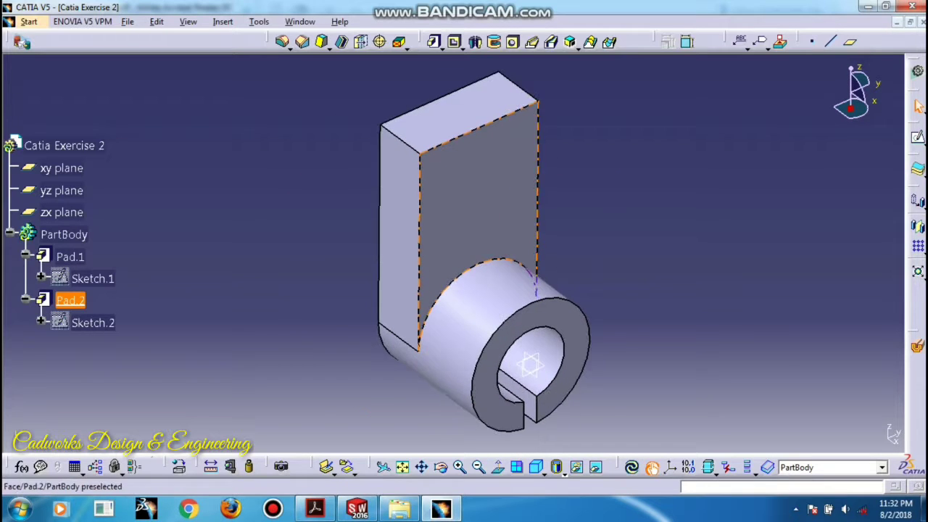
pyautogui.hotkey('alt', 'Tab')
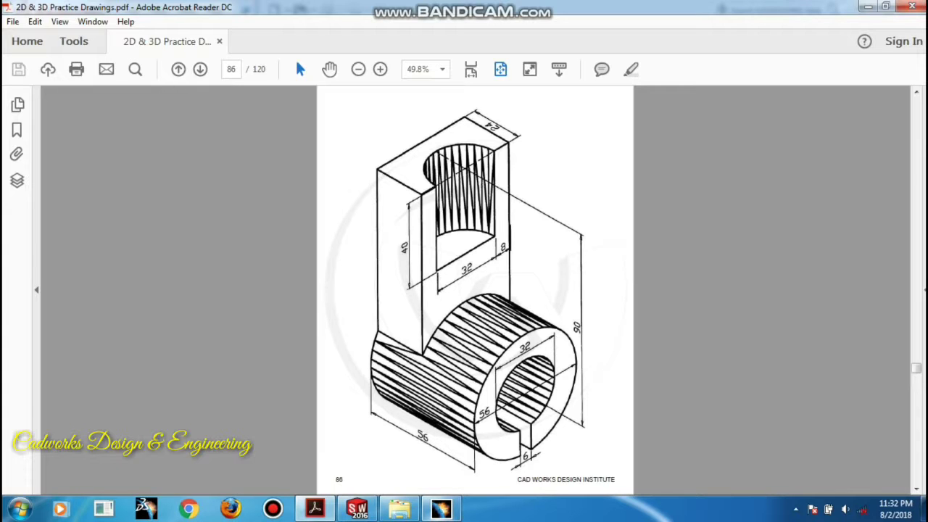
pyautogui.hotkey('alt', 'Tab')
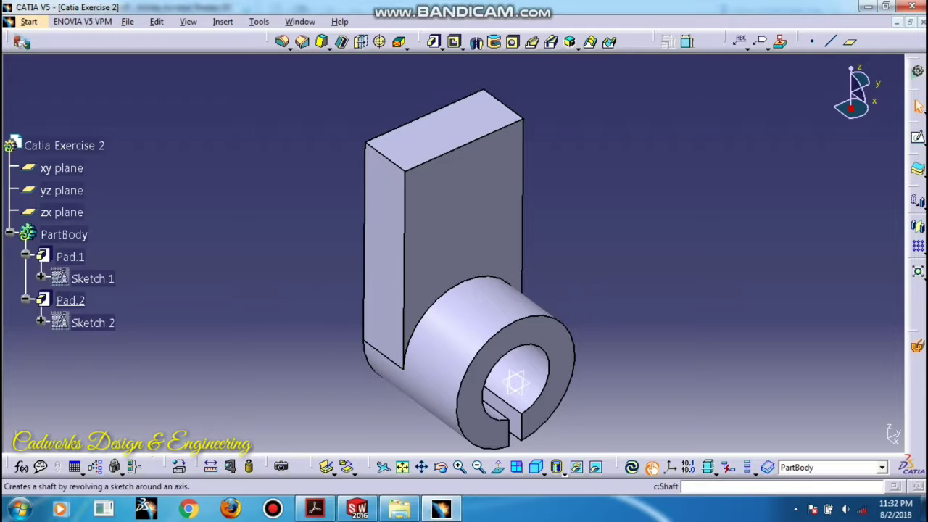
# Start Sketch.3 on the plate's top face and draw a circle on the plate edge.
pyautogui.click(451, 128)
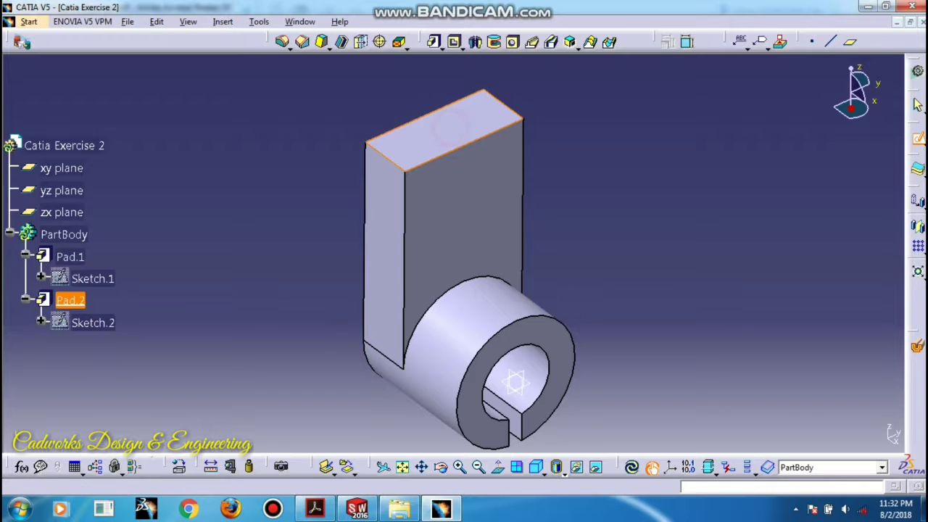
pyautogui.click(377, 466)
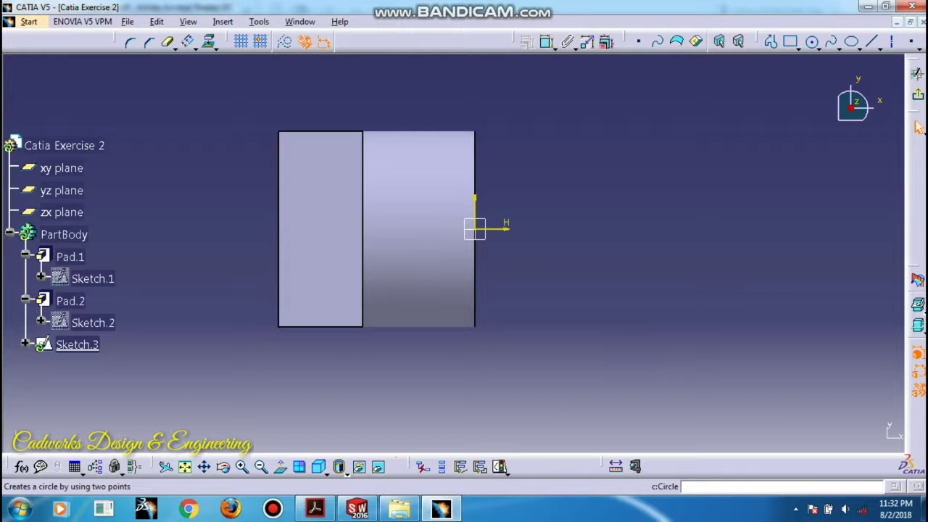
pyautogui.click(852, 42)
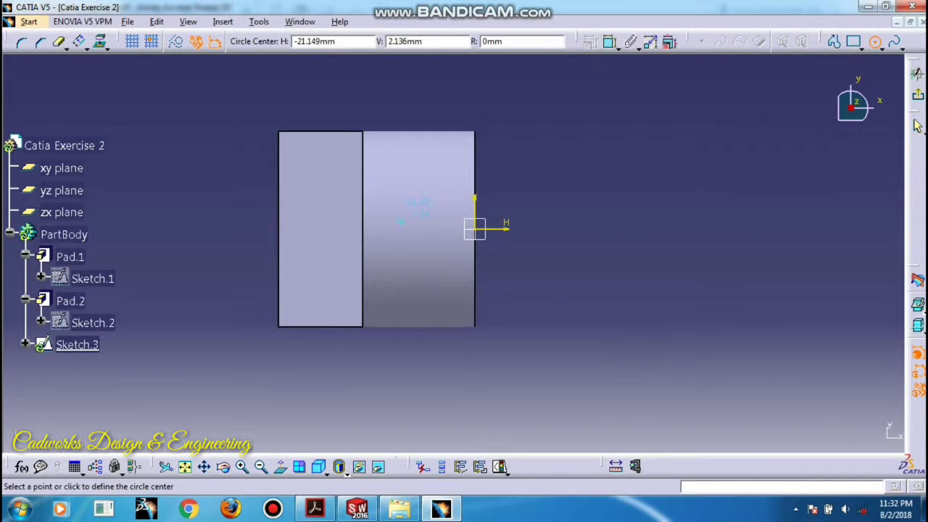
pyautogui.click(358, 227)
pyautogui.click(429, 213)
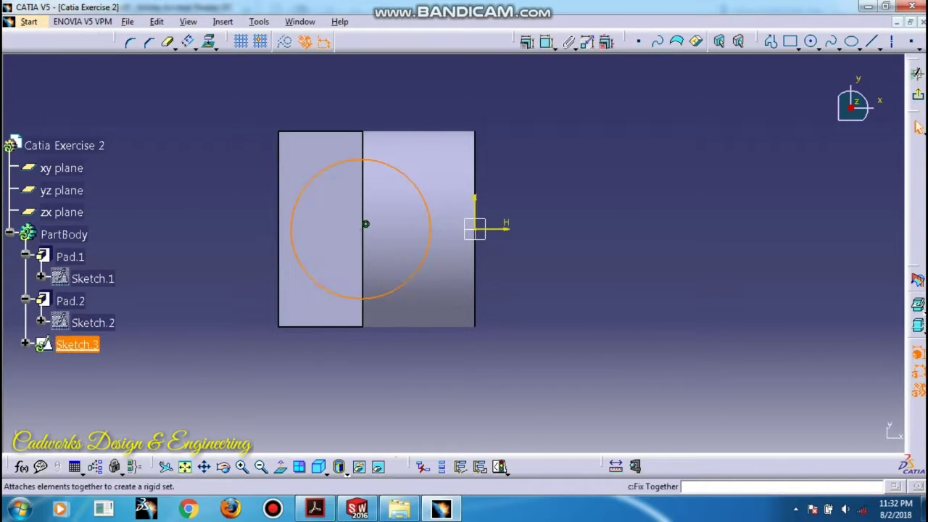
# Make the circle's centre coincident with the edge where the two pads meet.
pyautogui.click(630, 207)
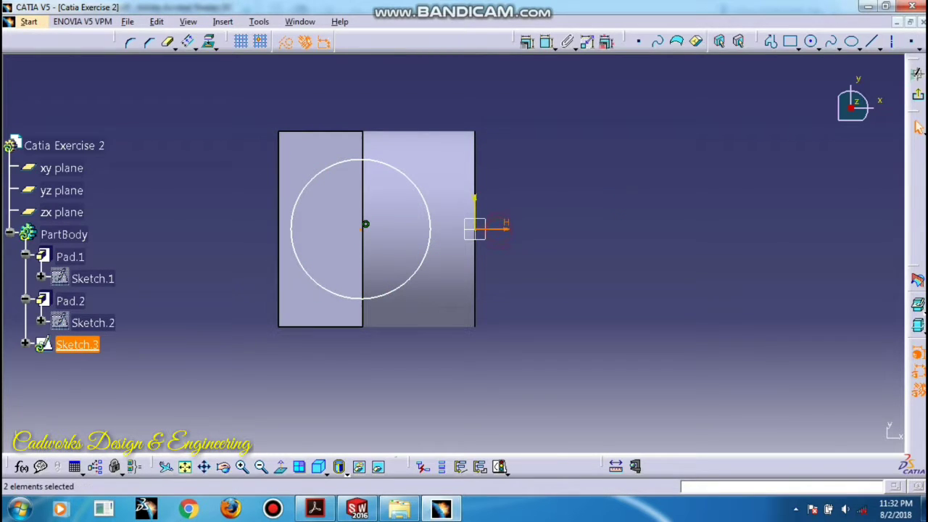
pyautogui.click(918, 127)
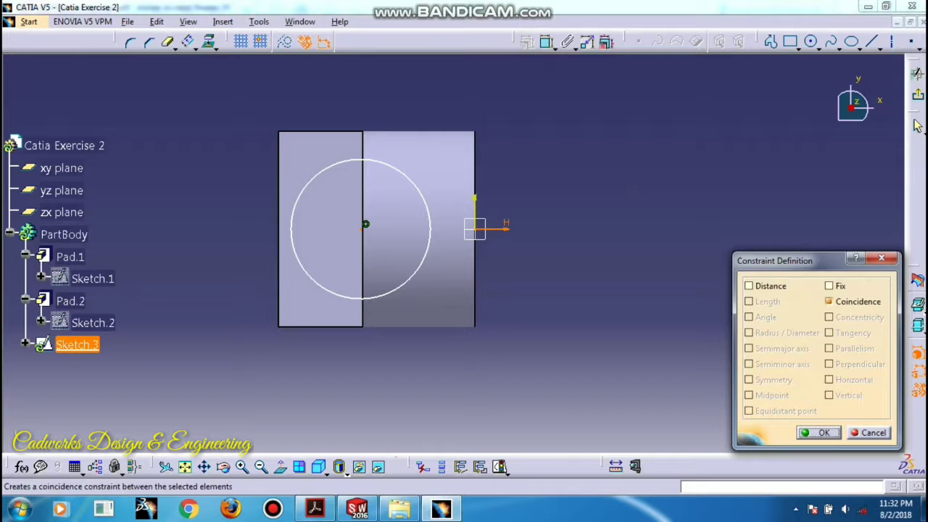
pyautogui.click(868, 432)
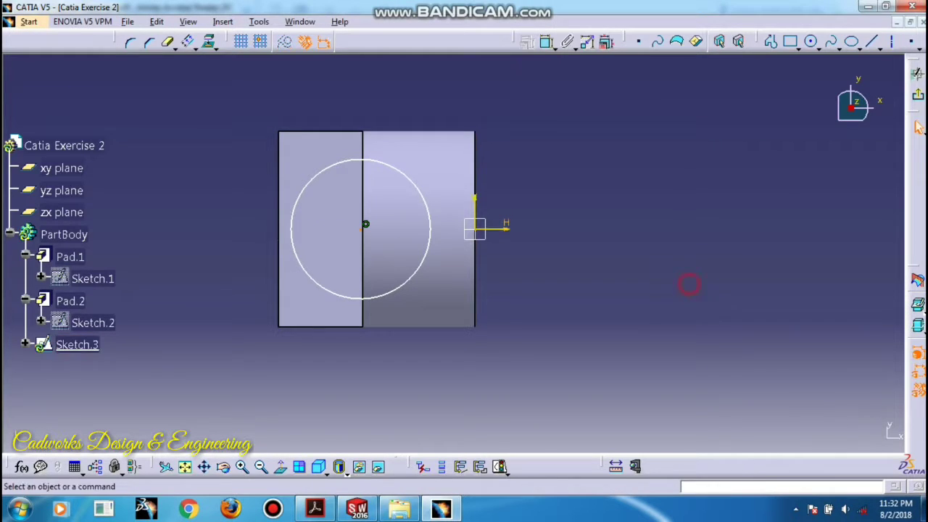
pyautogui.click(365, 224)
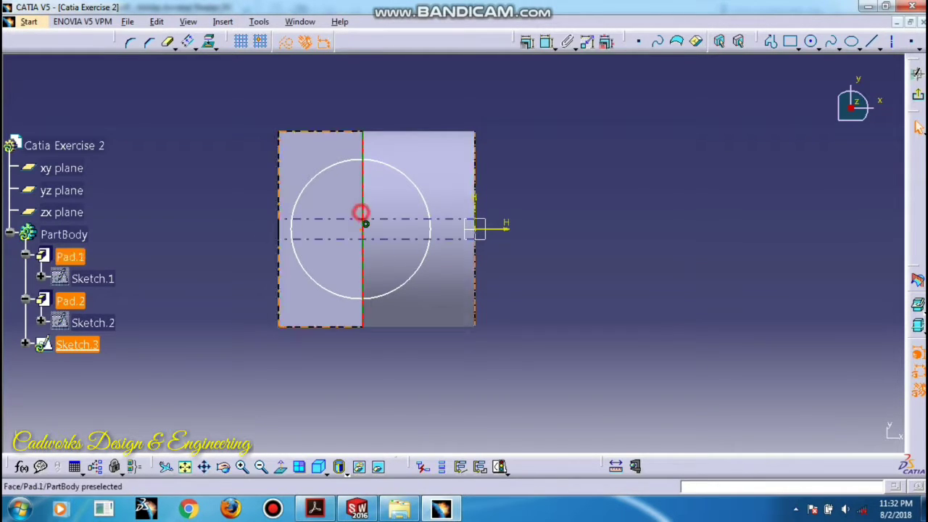
pyautogui.click(918, 127)
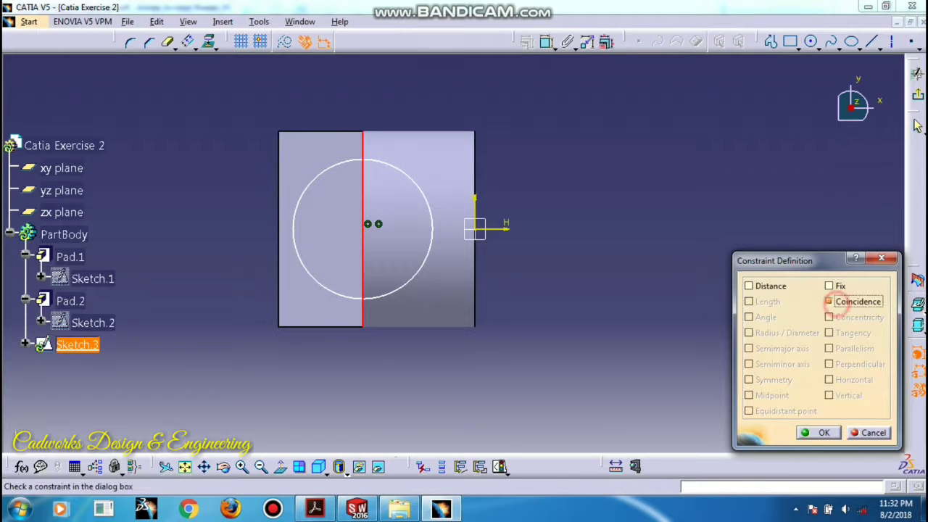
pyautogui.click(820, 432)
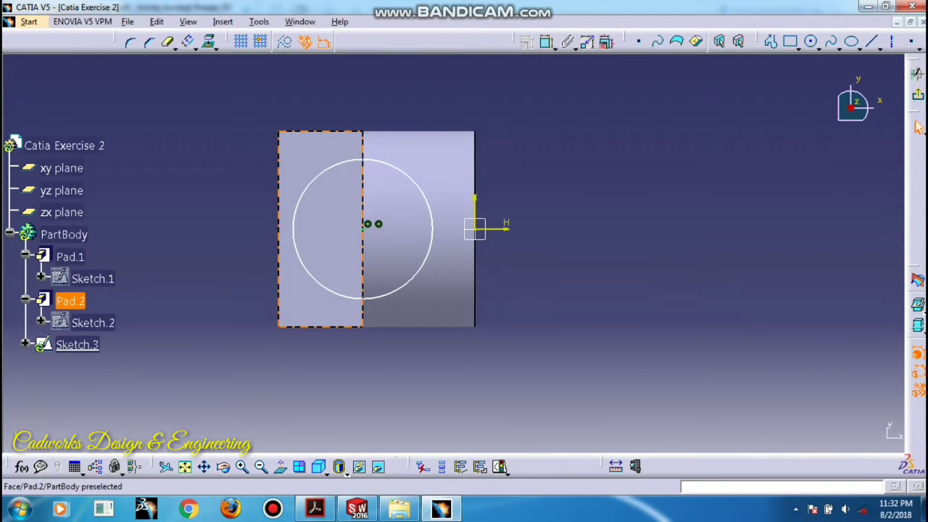
pyautogui.keyDown('ctrl'); pyautogui.click(497, 228); pyautogui.keyUp('ctrl')
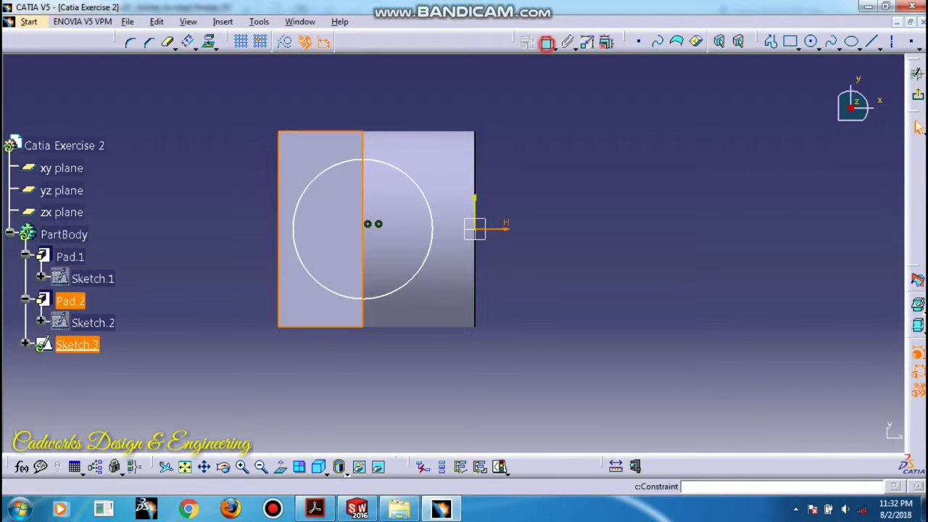
pyautogui.click(546, 42)
pyautogui.click(506, 229)
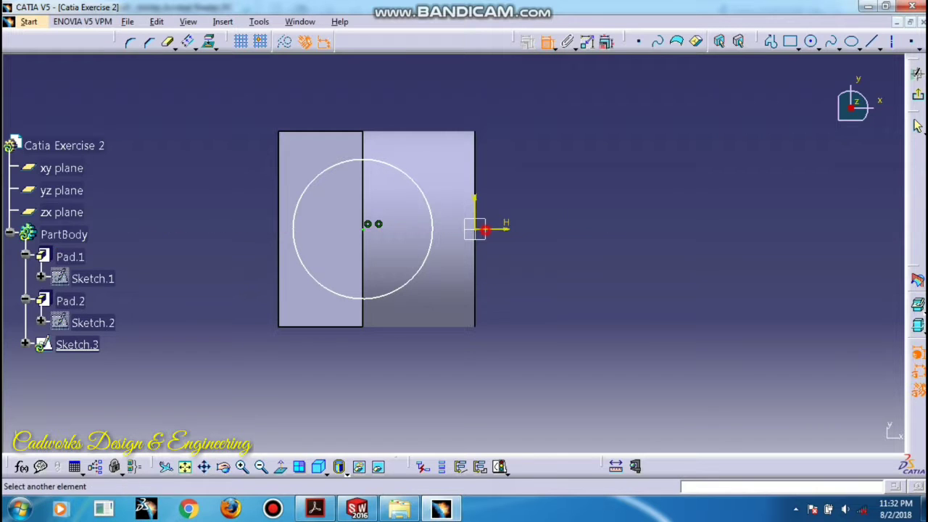
pyautogui.click(551, 230)
pyautogui.click(607, 282)
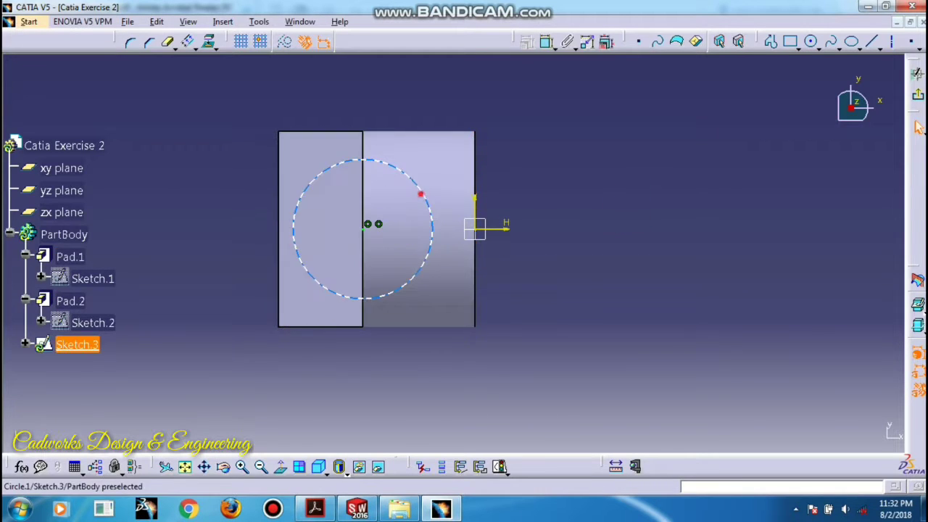
# Set the circle's diameter to 38 mm.
pyautogui.click(421, 194)
pyautogui.click(547, 42)
pyautogui.click(542, 124)
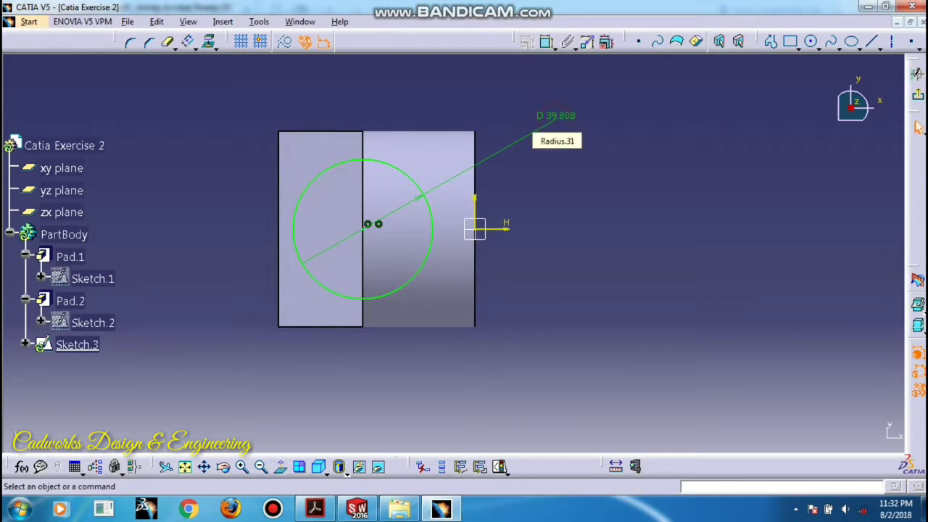
pyautogui.doubleClick(543, 125)
pyautogui.write('38')
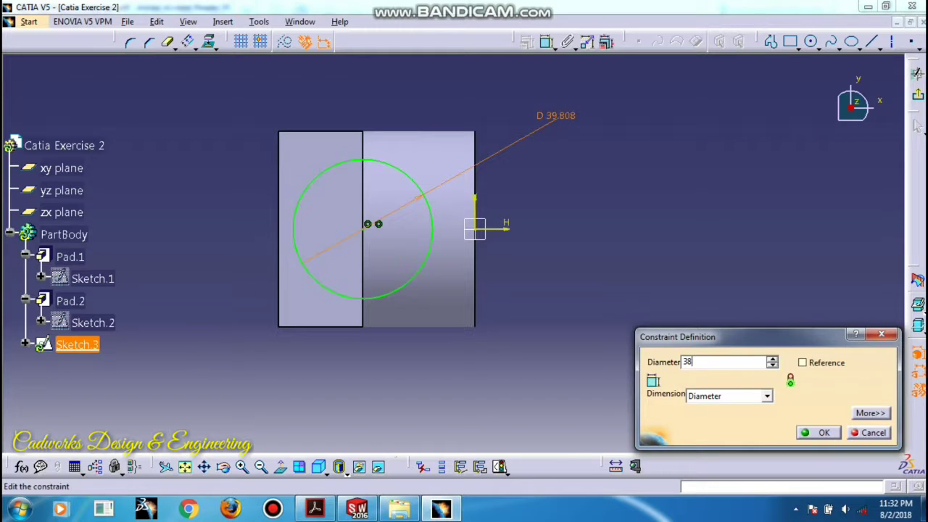
pyautogui.press('Return')
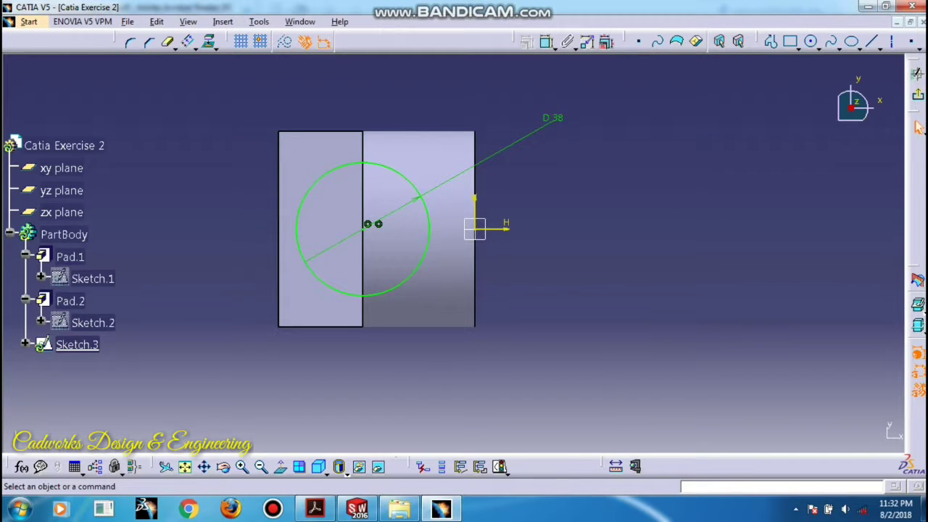
# Start a 40 mm deep pocket from Sketch.3, checking the 40 and 32 values on the practice drawing.
pyautogui.click(918, 95)
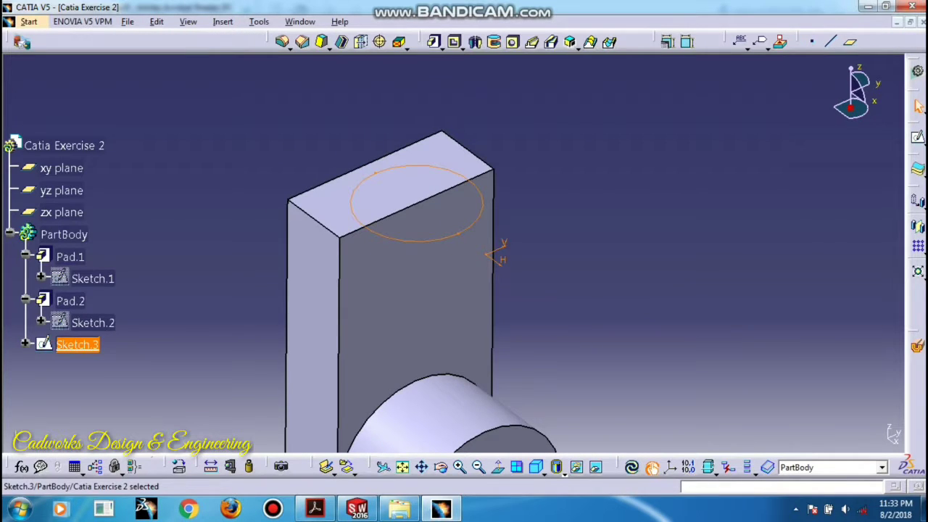
pyautogui.click(454, 41)
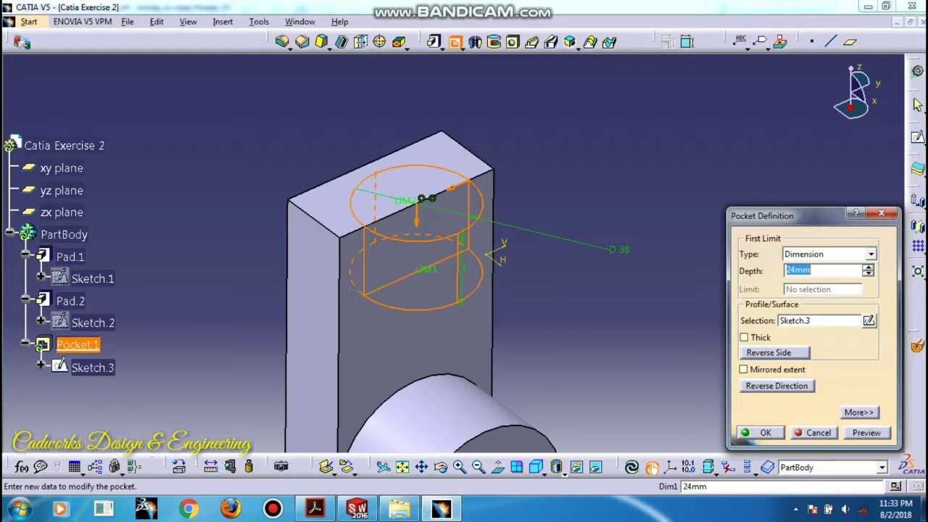
pyautogui.write('40')
pyautogui.click(315, 508)
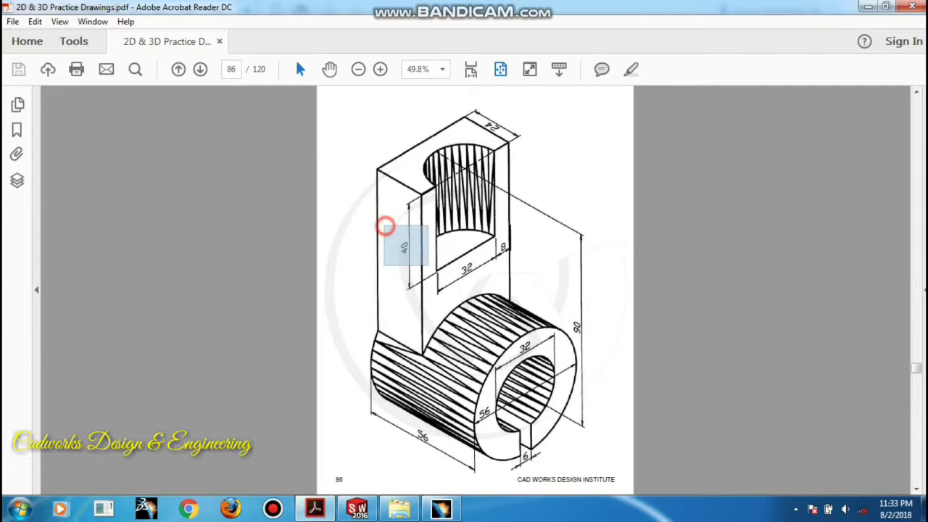
pyautogui.moveTo(382, 224); pyautogui.dragTo(434, 272)
pyautogui.click(709, 248)
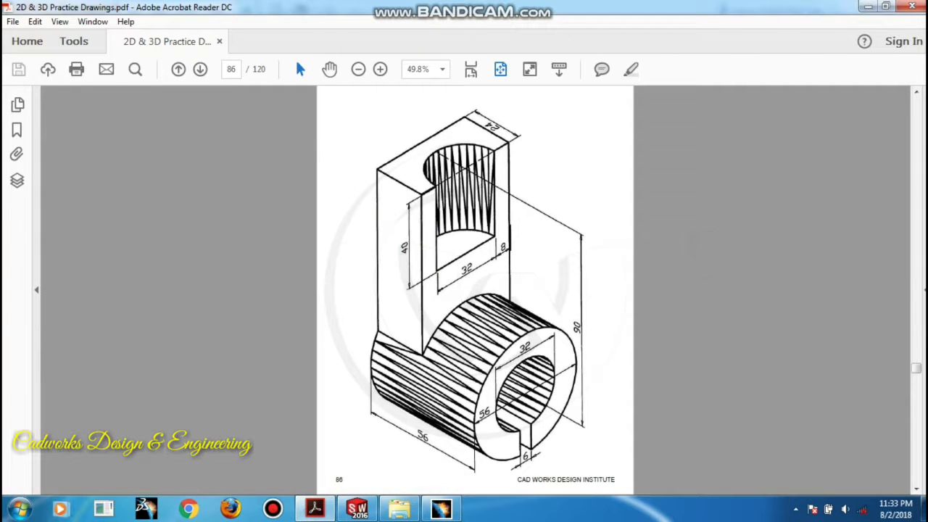
pyautogui.moveTo(437, 235); pyautogui.dragTo(489, 295)
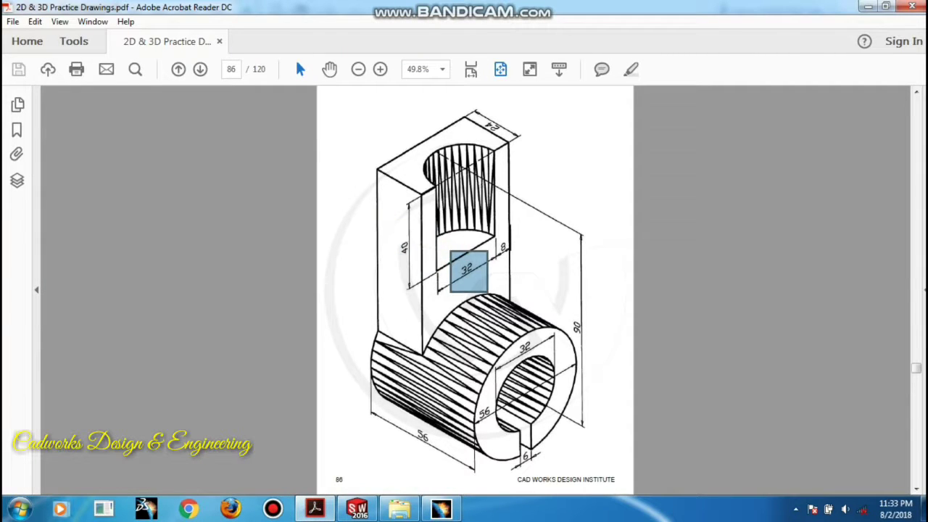
pyautogui.click(684, 252)
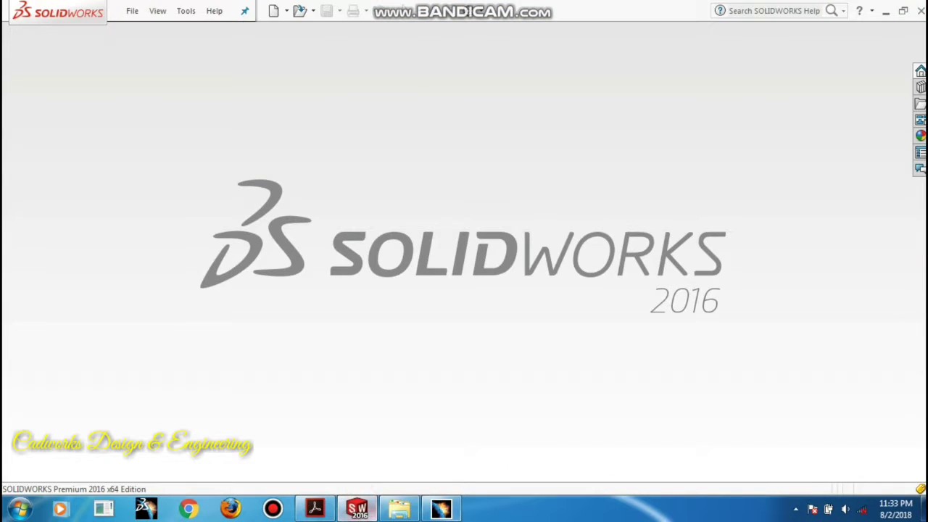
pyautogui.click(441, 507)
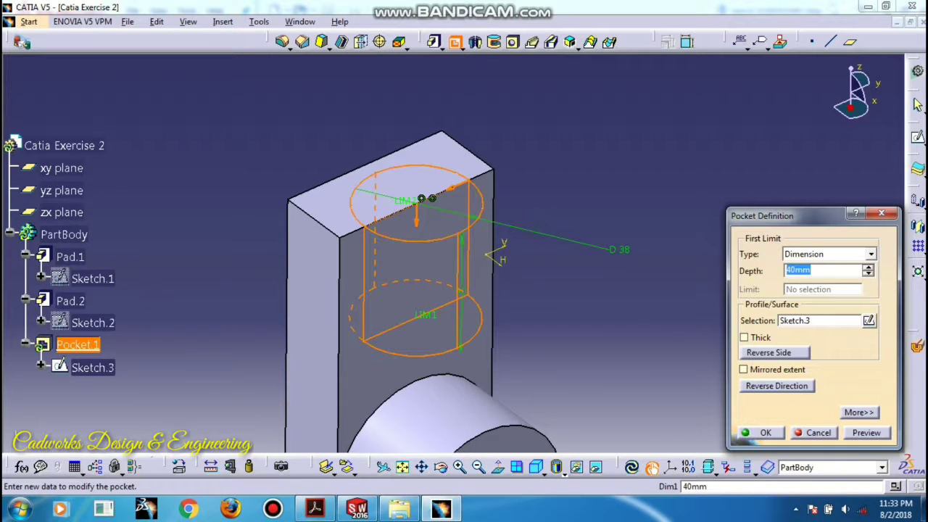
# Create Pocket.1 and change its circle's diameter from 38 to 32 mm.
pyautogui.click(765, 432)
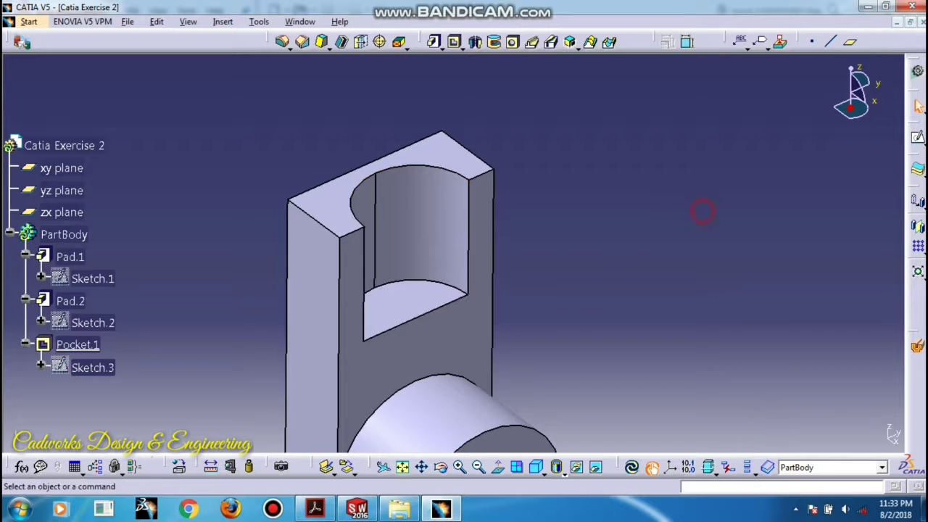
pyautogui.doubleClick(404, 213)
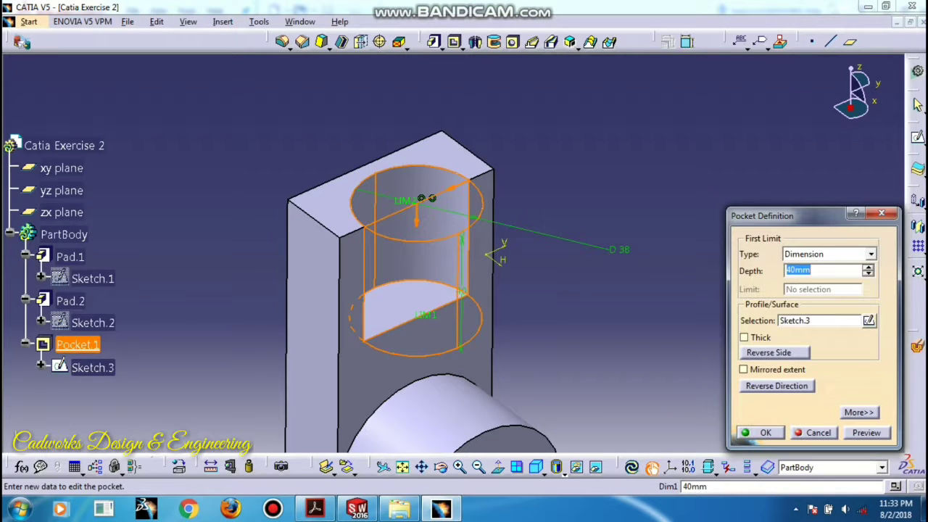
pyautogui.doubleClick(619, 248)
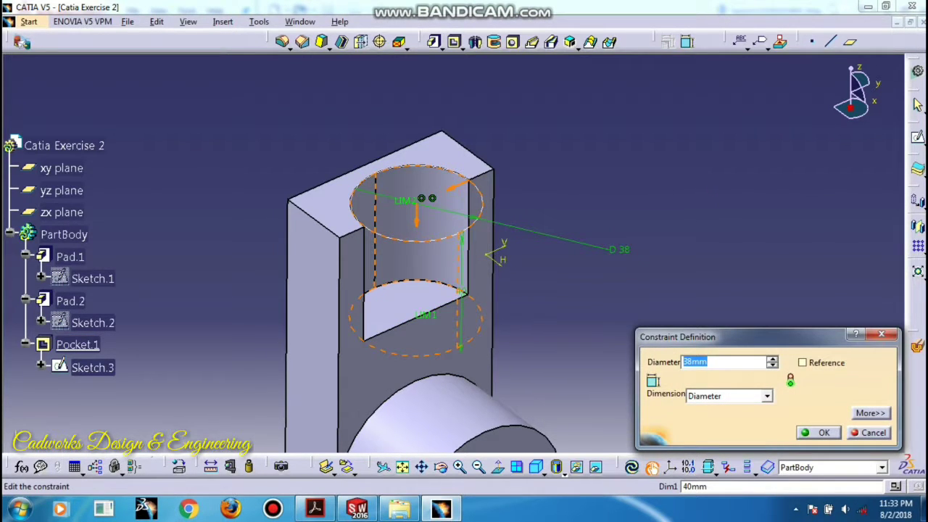
pyautogui.press('Return')
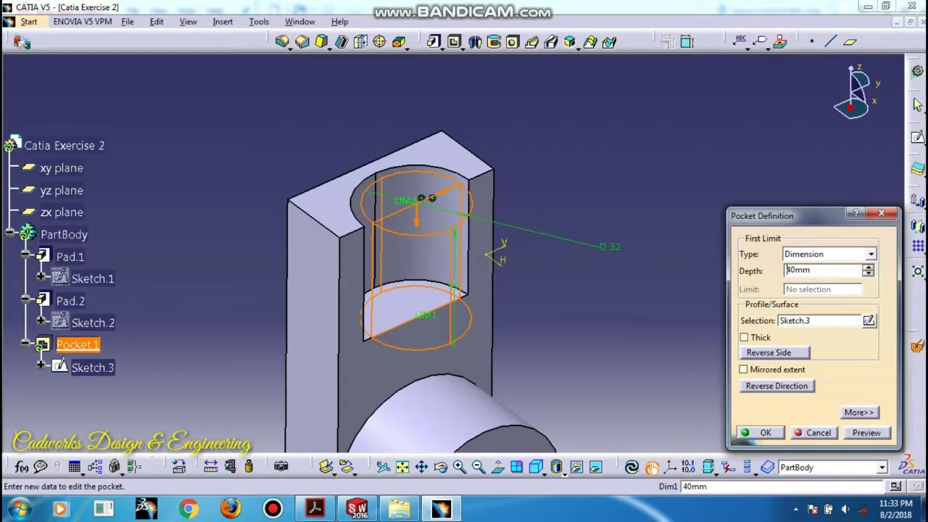
pyautogui.press('Return')
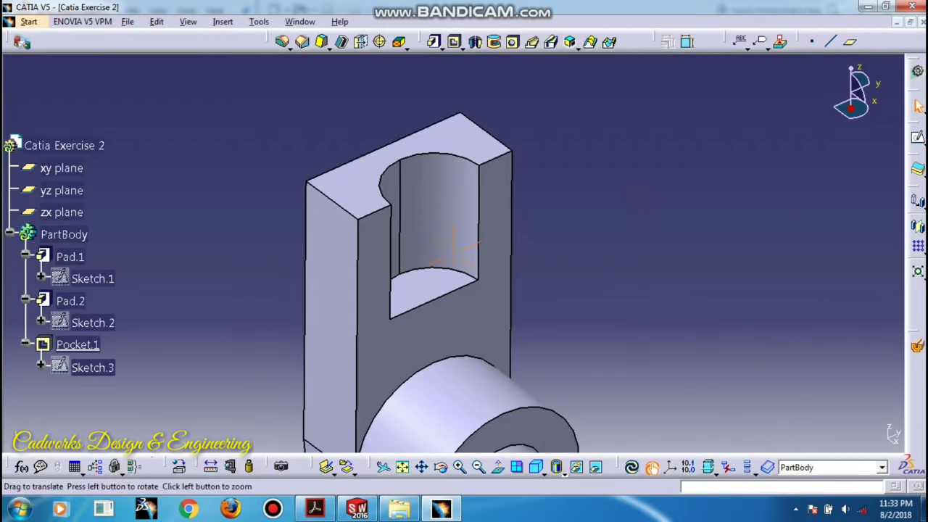
pyautogui.moveTo(642, 207); pyautogui.dragTo(621, 200, button='middle')
# Shift the finished bracket in view and bring up page 86 of the practice drawing in Acrobat.
pyautogui.moveTo(493, 448); pyautogui.dragTo(519, 377, button='middle')
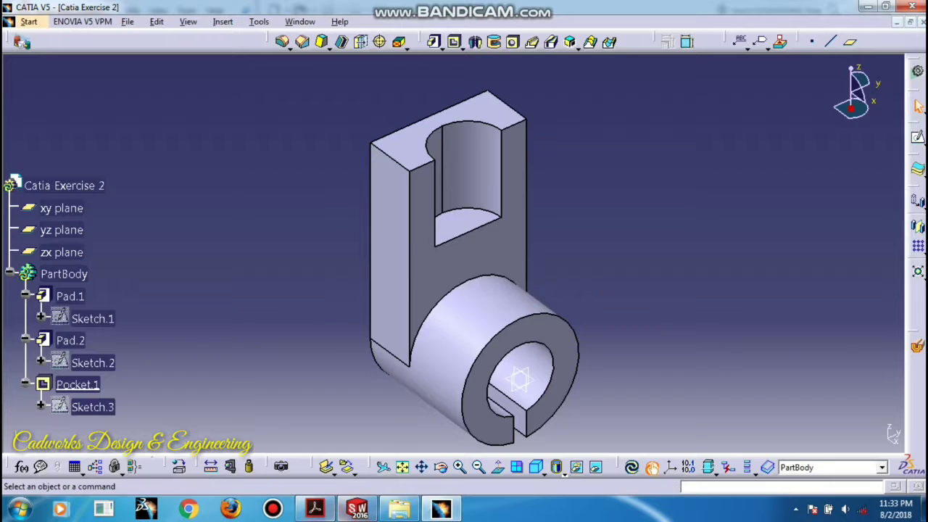
pyautogui.click(332, 511)
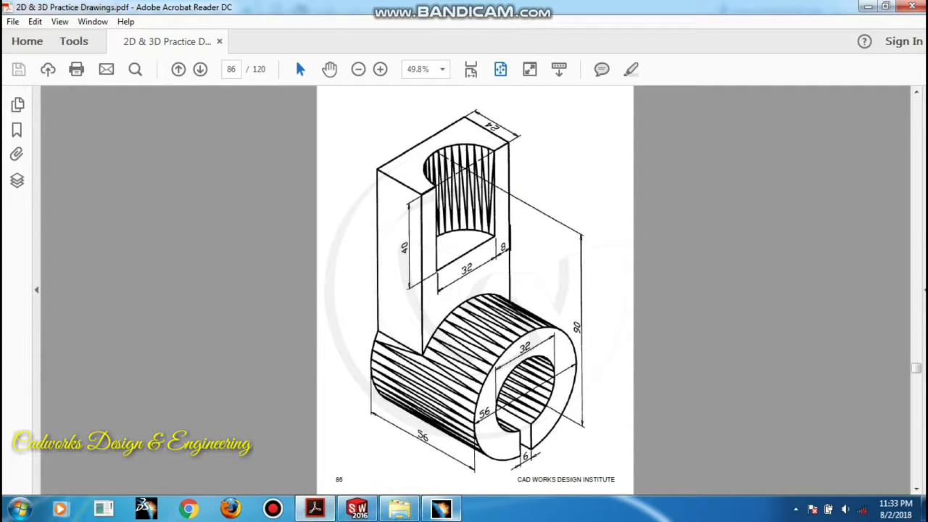